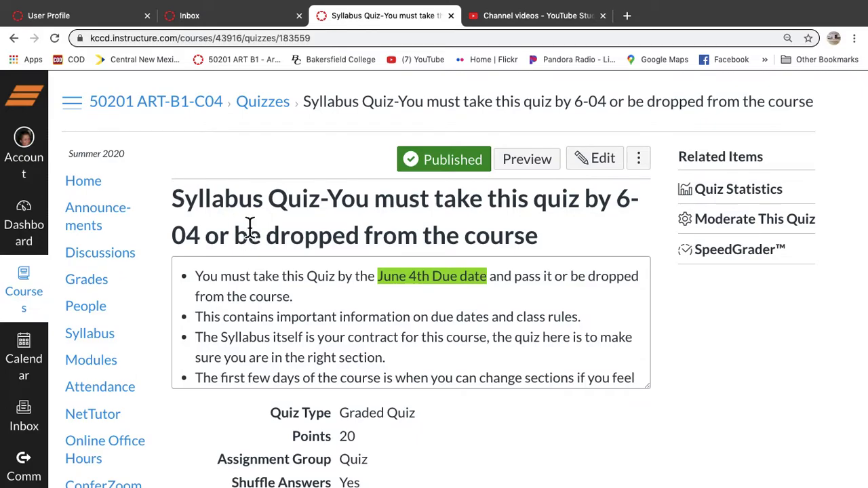
# Step: Return to the course home, then go to the Inbox and start a new message
pyautogui.click(195, 113)
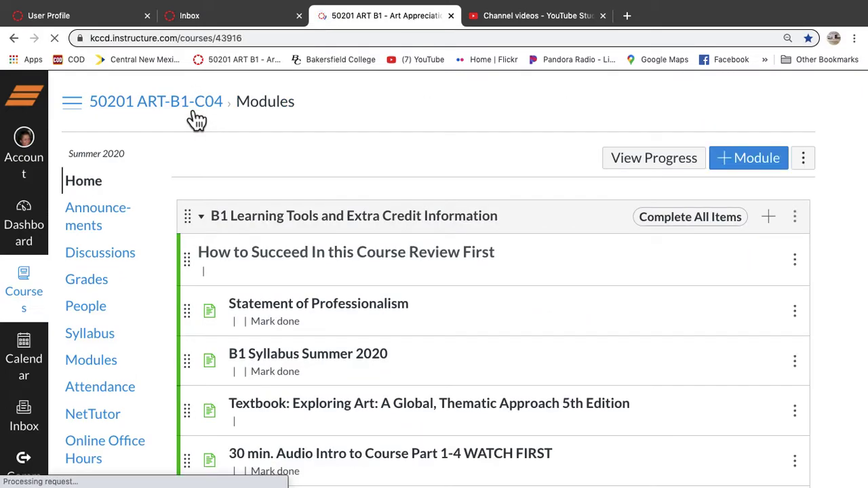
pyautogui.click(90, 19)
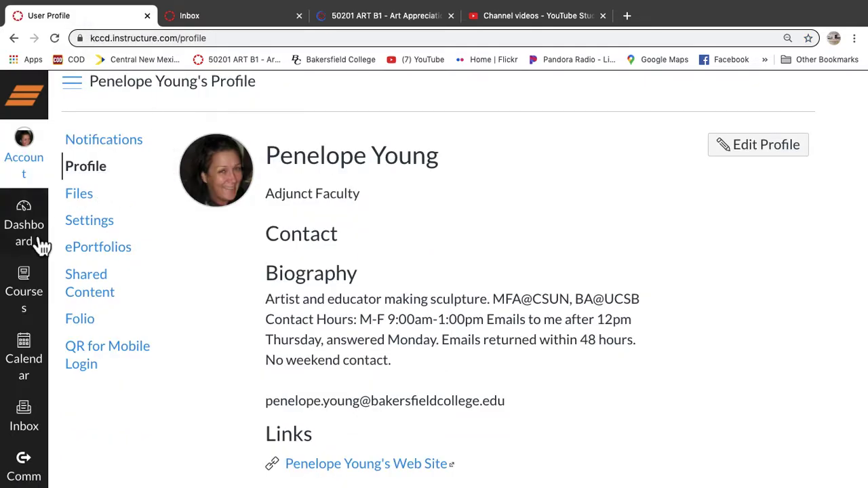
pyautogui.click(35, 421)
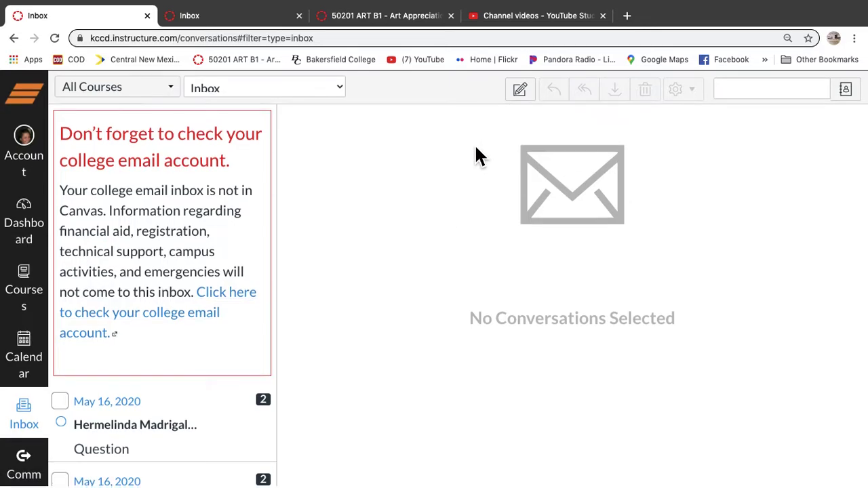
pyautogui.click(526, 95)
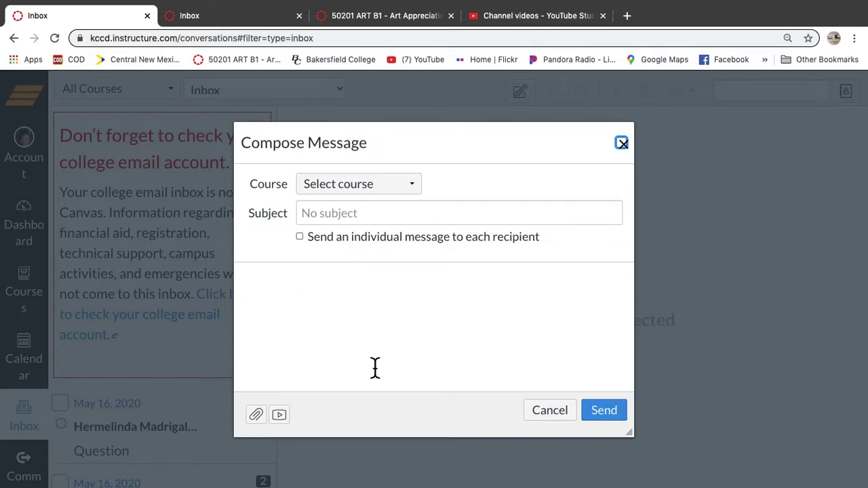
# Step: Cancel the new message and open the 50201 ART B1 Art Appreciation course from Courses
pyautogui.click(552, 414)
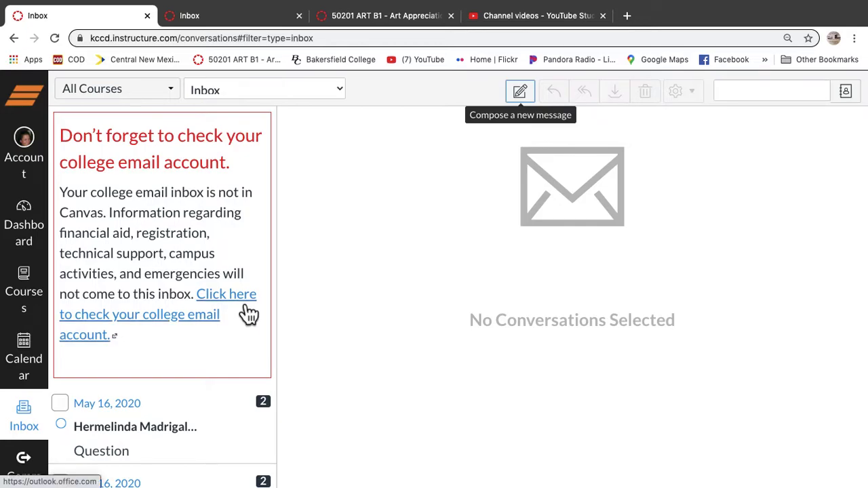
pyautogui.click(30, 310)
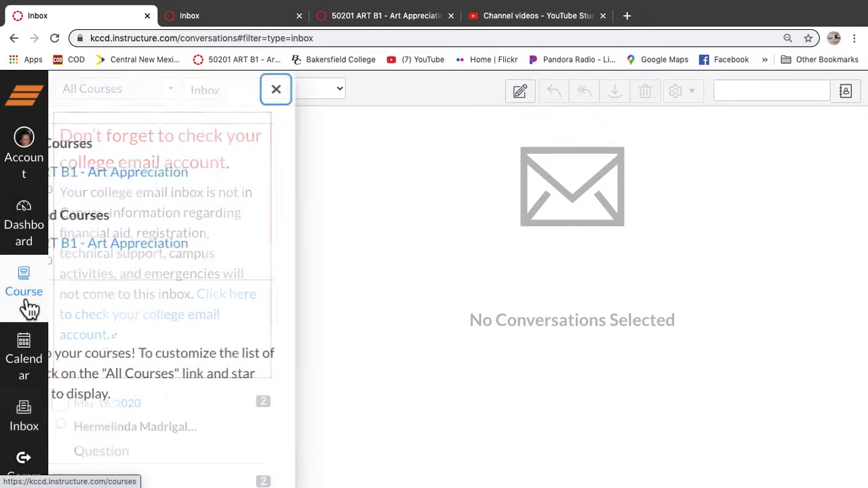
pyautogui.click(137, 182)
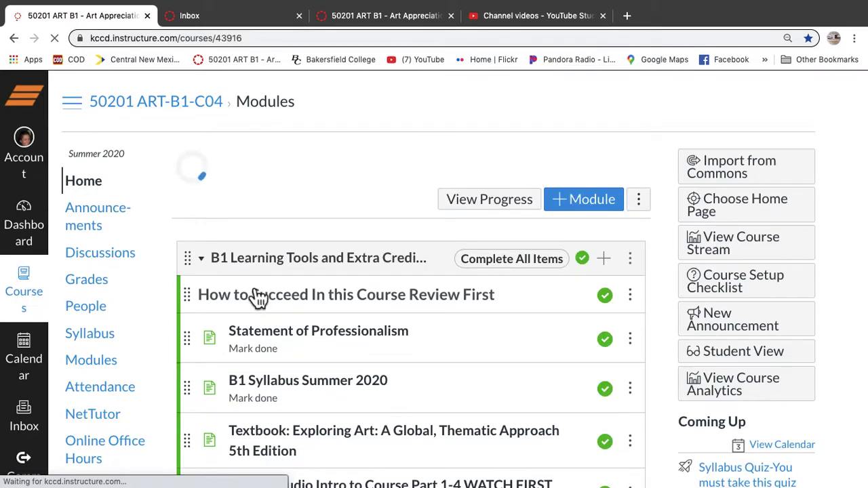
# Step: Scroll down the Modules list and open the 'Netiquette Please Read!' page
pyautogui.scroll(-3, 254, 292)
pyautogui.scroll(-3, 254, 295)
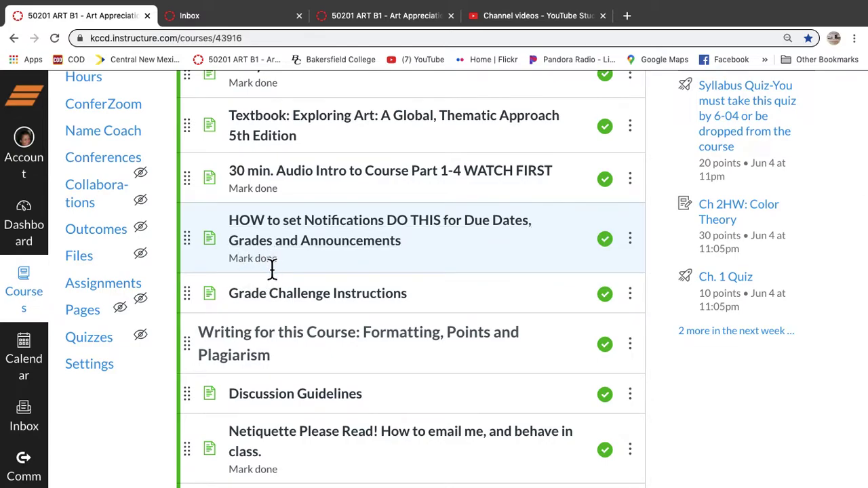
pyautogui.scroll(-1, 306, 312)
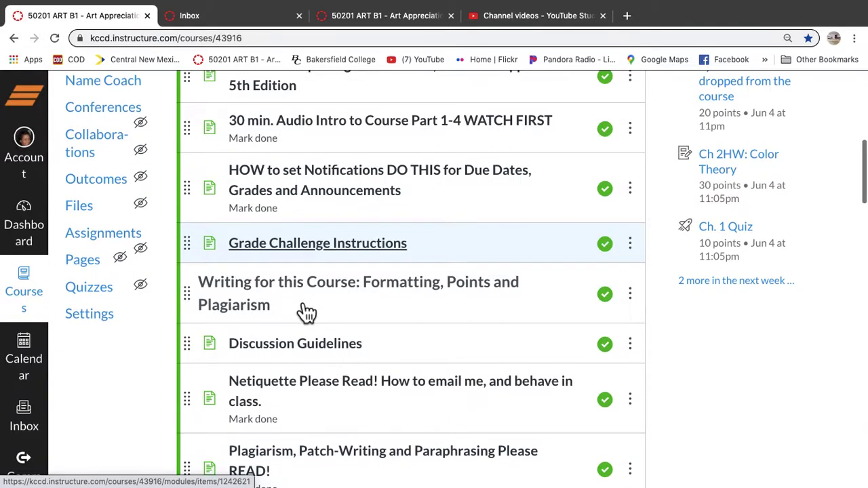
pyautogui.scroll(-1, 306, 311)
pyautogui.click(307, 314)
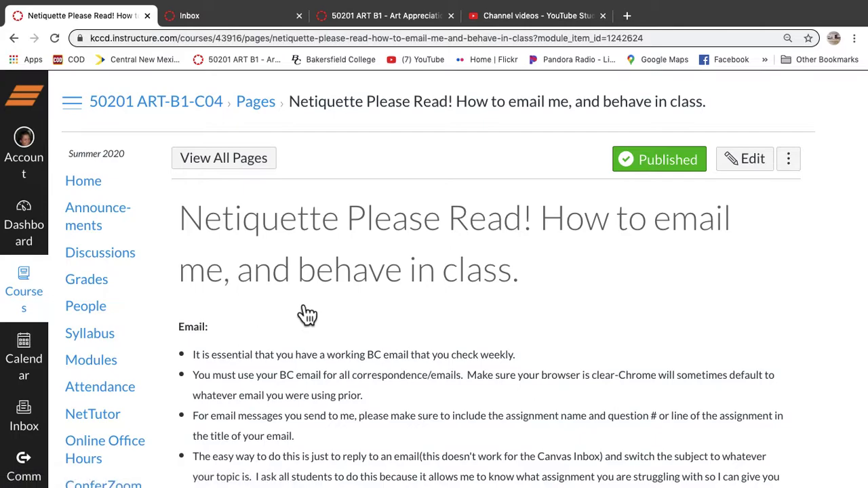
pyautogui.scroll(-1, 307, 313)
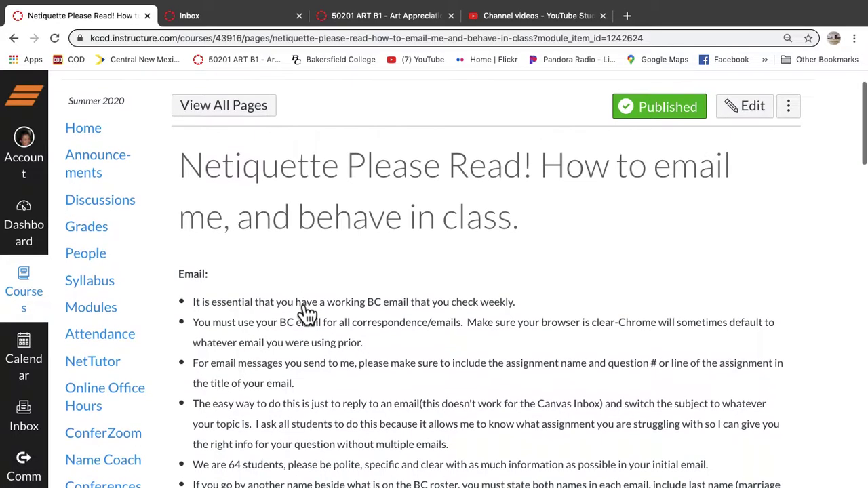
pyautogui.scroll(-2, 306, 313)
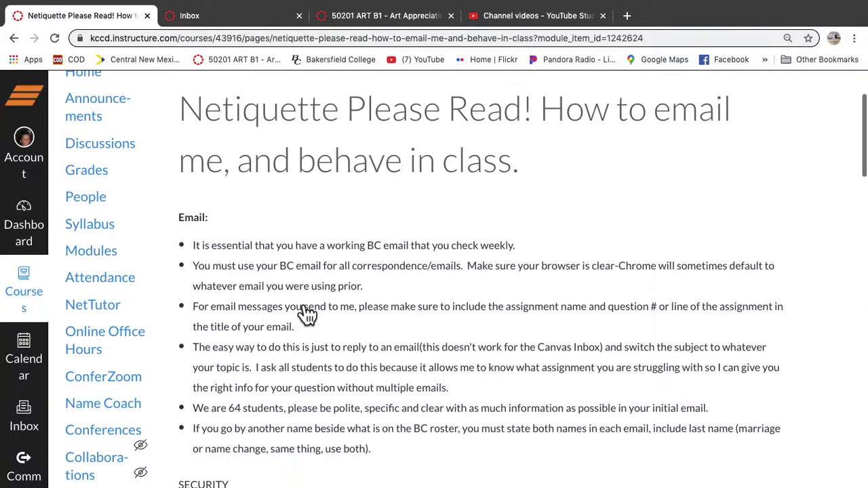
pyautogui.scroll(-1, 306, 313)
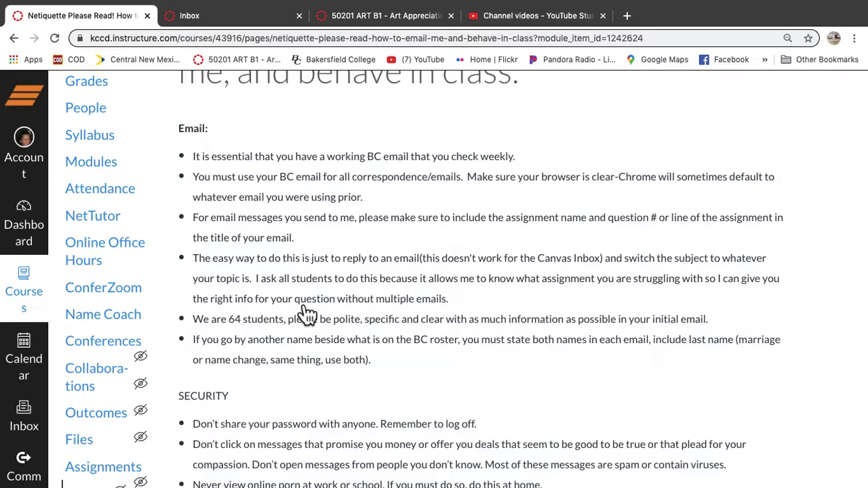
pyautogui.scroll(-5, 306, 313)
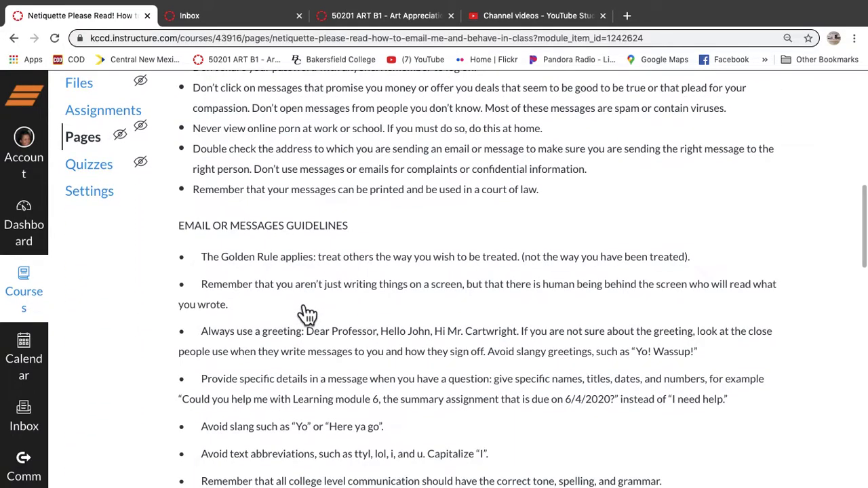
pyautogui.scroll(-1, 306, 313)
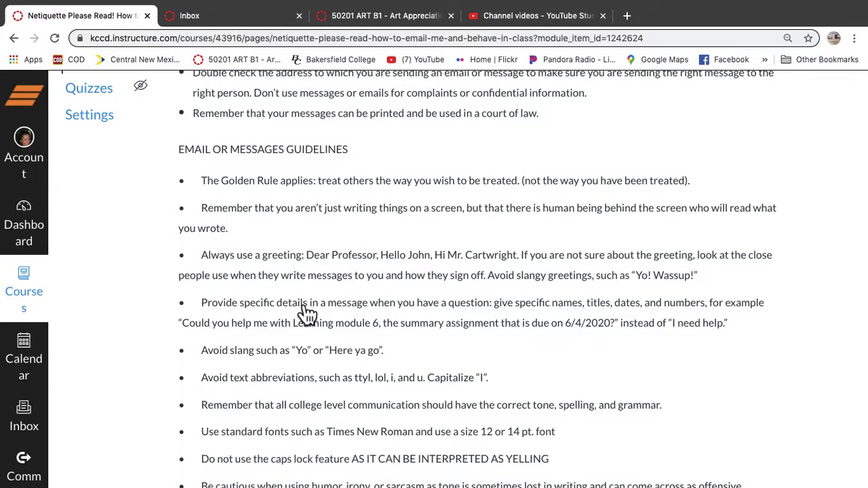
pyautogui.scroll(-1, 306, 313)
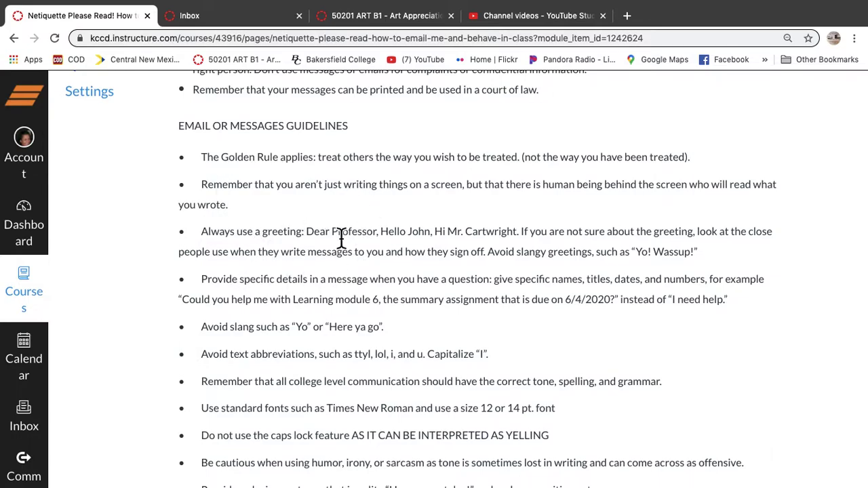
pyautogui.scroll(-2, 397, 249)
pyautogui.scroll(-3, 397, 248)
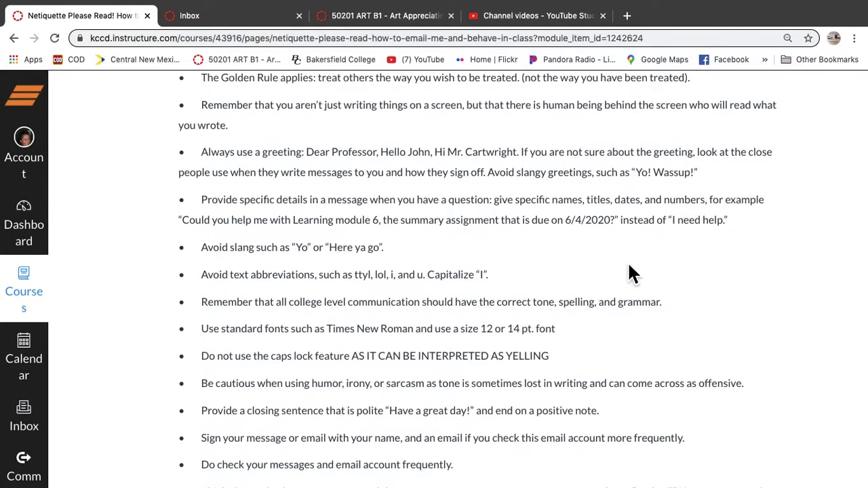
pyautogui.scroll(-1, 629, 266)
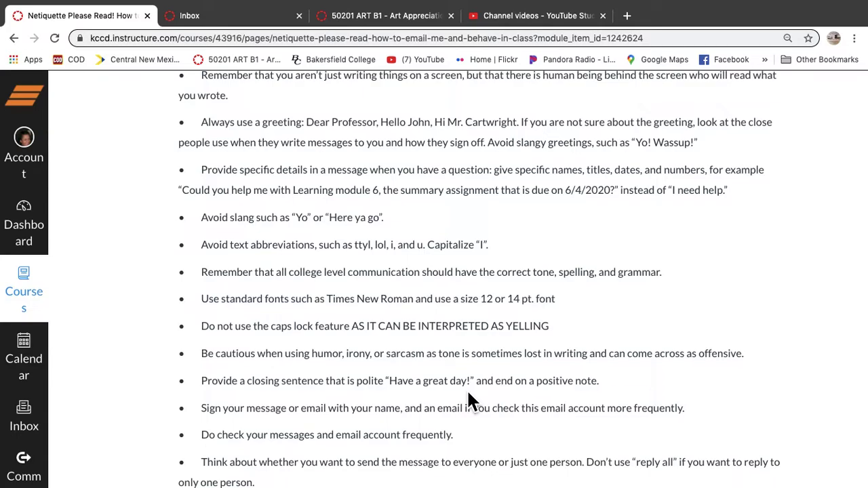
pyautogui.click(235, 24)
pyautogui.click(522, 93)
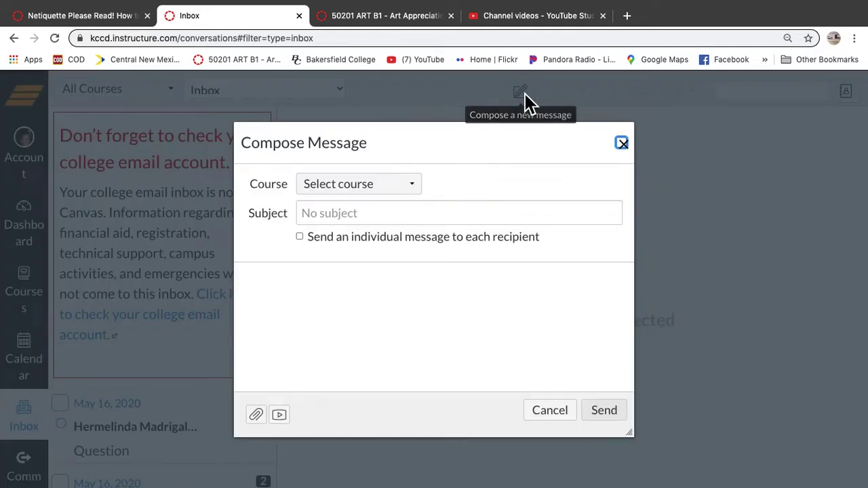
pyautogui.click(384, 216)
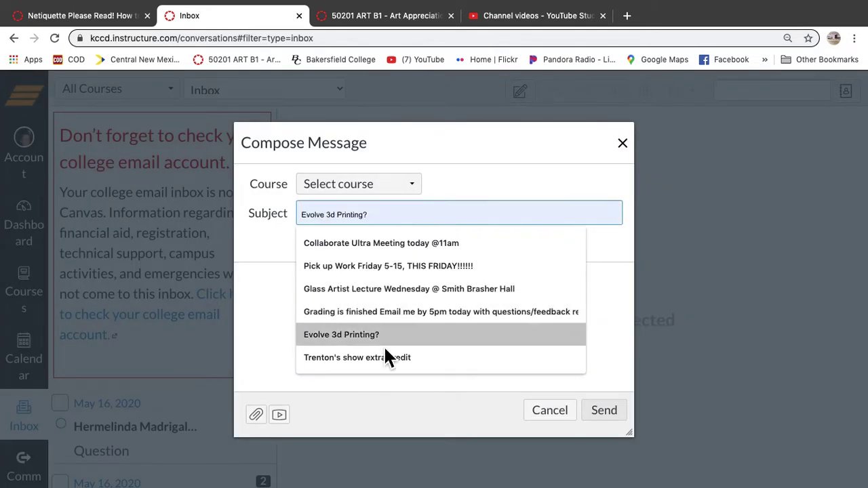
pyautogui.click(381, 267)
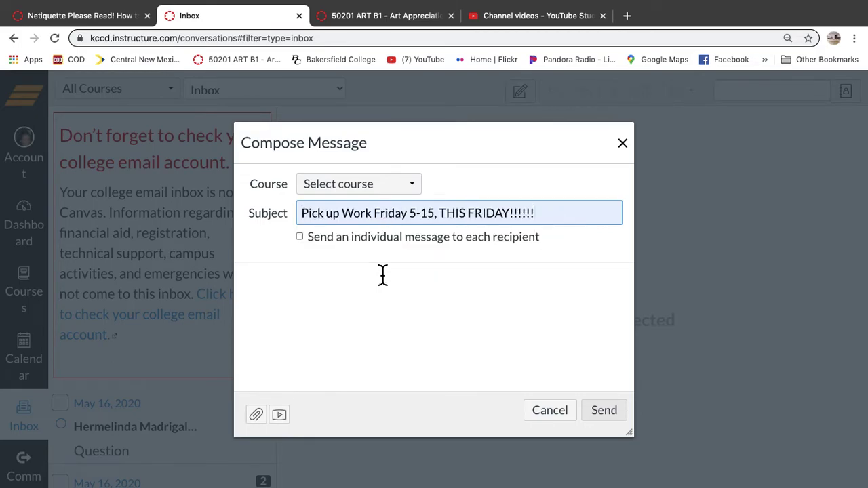
pyautogui.click(555, 415)
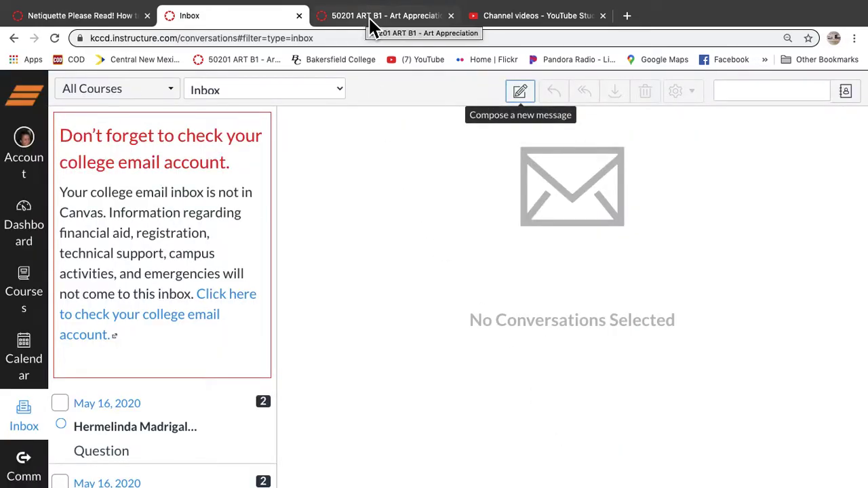
pyautogui.click(86, 21)
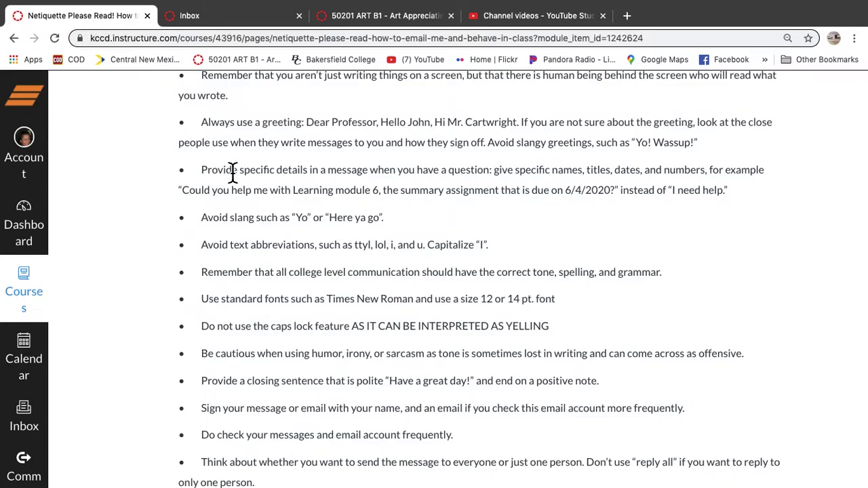
pyautogui.scroll(-1, 232, 173)
pyautogui.scroll(-5, 232, 173)
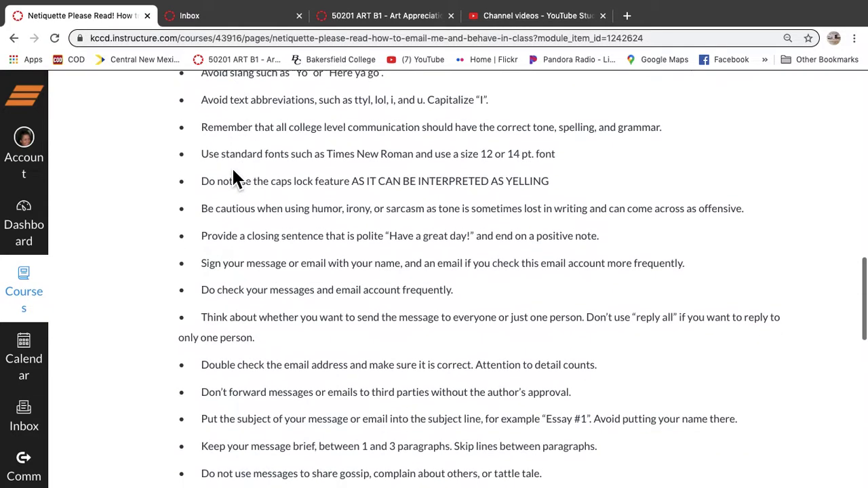
pyautogui.scroll(-10, 232, 178)
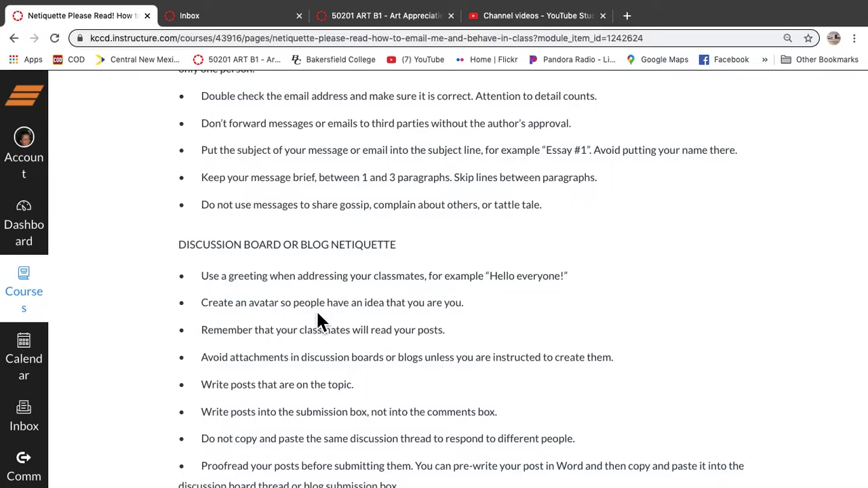
pyautogui.scroll(20, 317, 313)
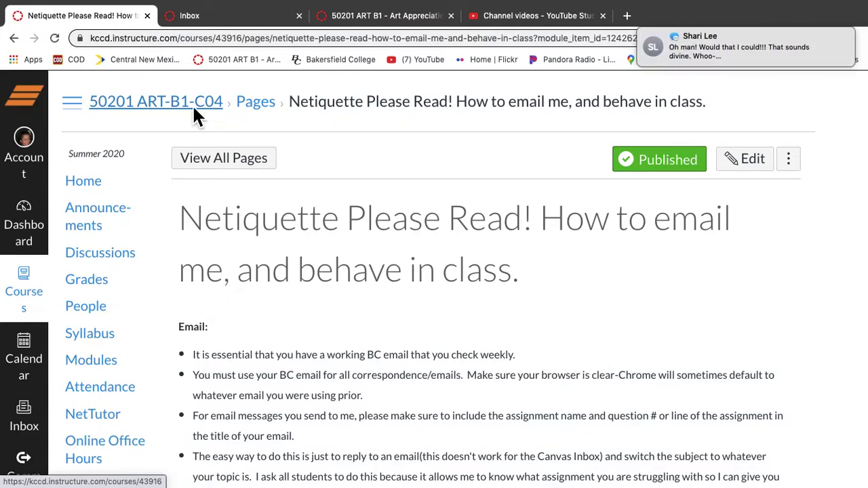
# Step: Mark the incoming chat notification as read
pyautogui.moveTo(795, 58)
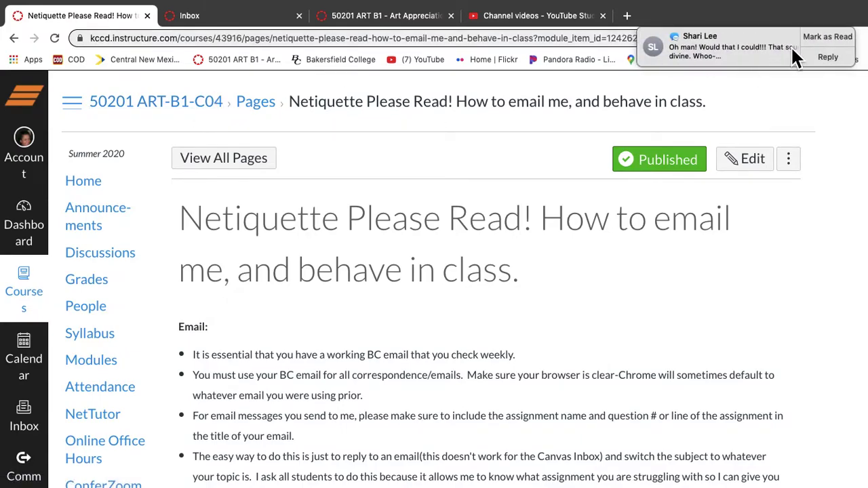
pyautogui.click(823, 38)
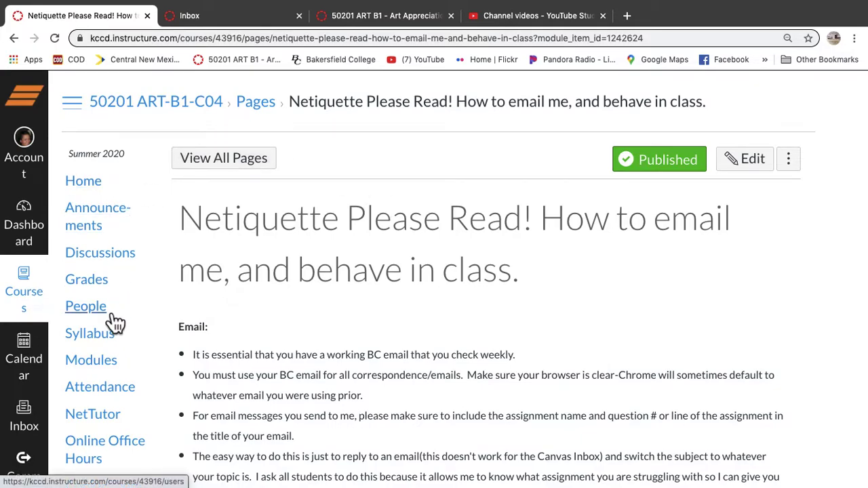
# Step: From the course home, open the Help tray and launch Search the Canvas Guides in a new tab
pyautogui.click(222, 112)
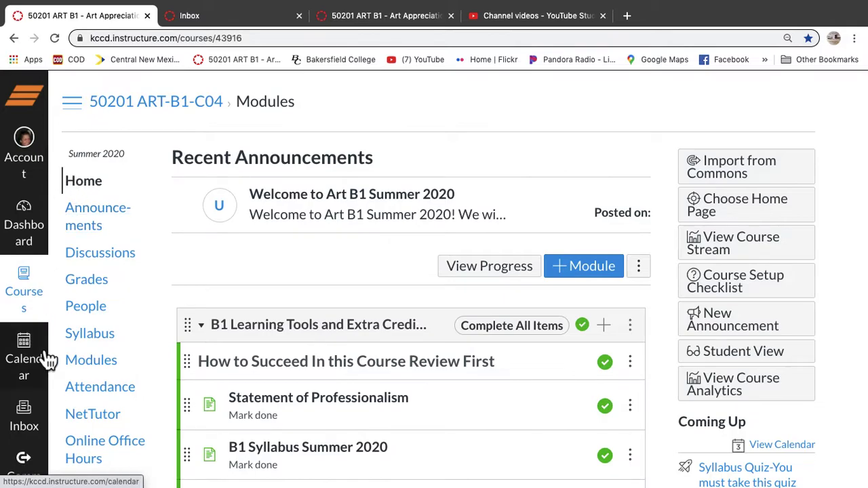
pyautogui.scroll(-3, 47, 359)
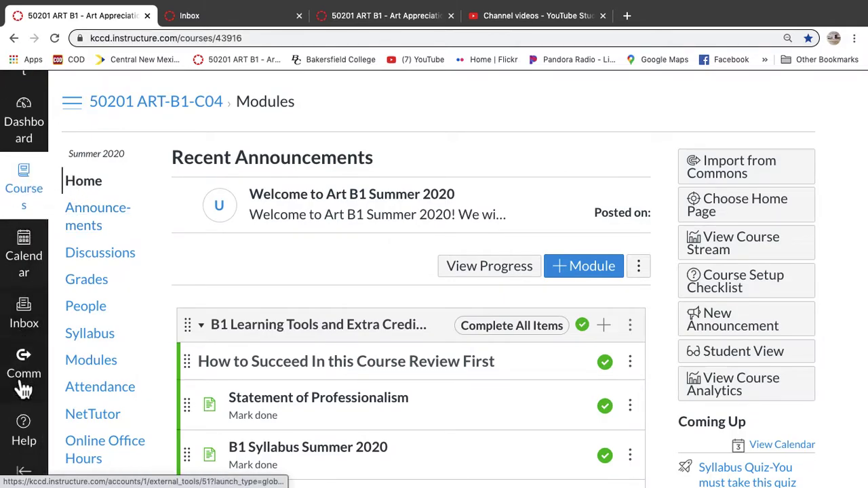
pyautogui.scroll(-3, 27, 406)
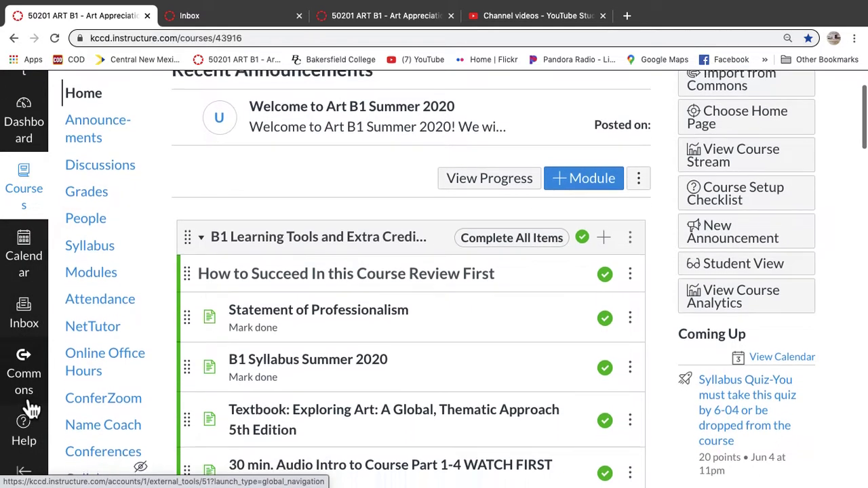
pyautogui.click(34, 444)
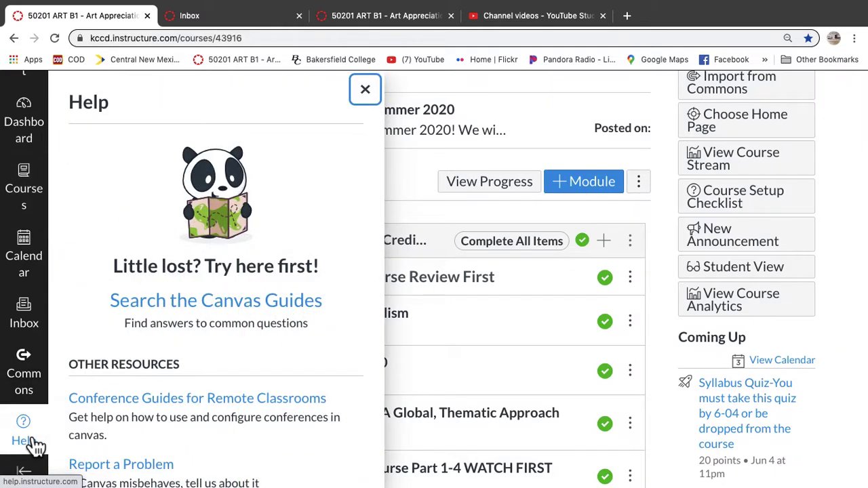
pyautogui.scroll(-2, 164, 385)
pyautogui.scroll(-2, 168, 397)
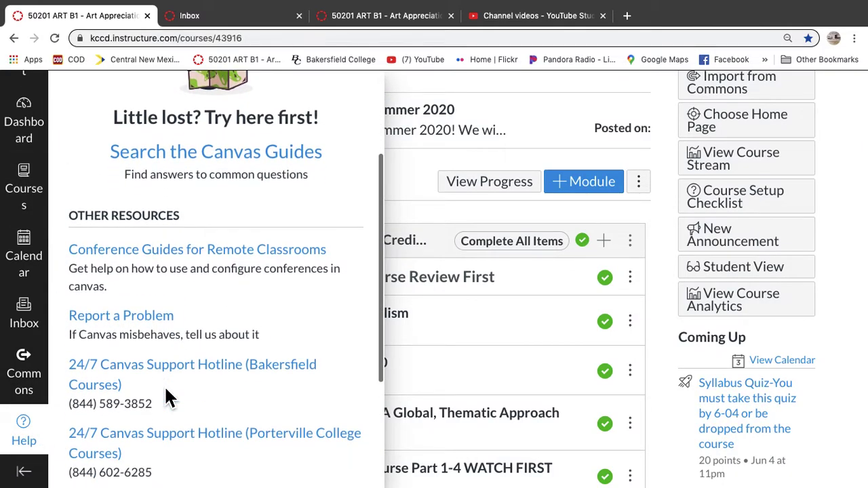
pyautogui.click(257, 171)
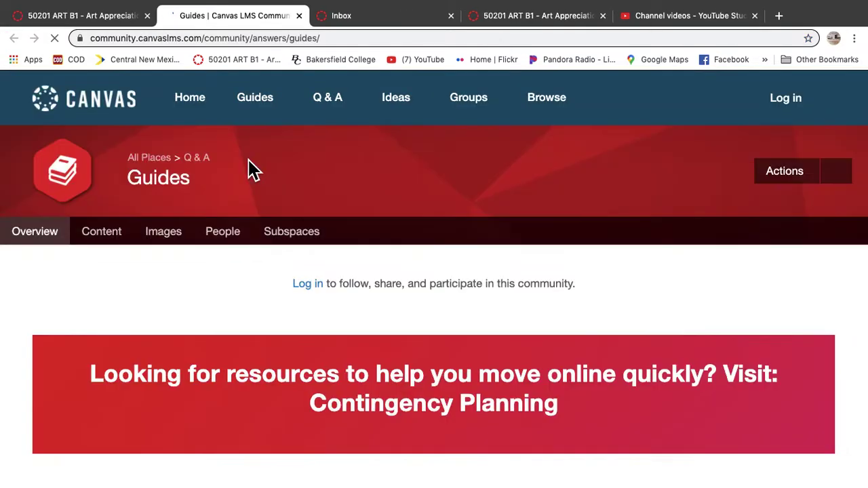
# Step: Search the Canvas Community guides for 'upload'
pyautogui.scroll(-4, 280, 258)
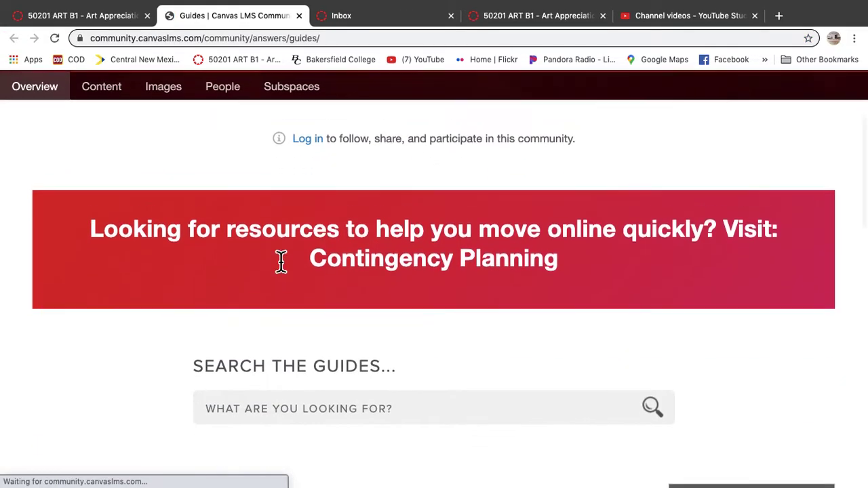
pyautogui.scroll(-8, 282, 261)
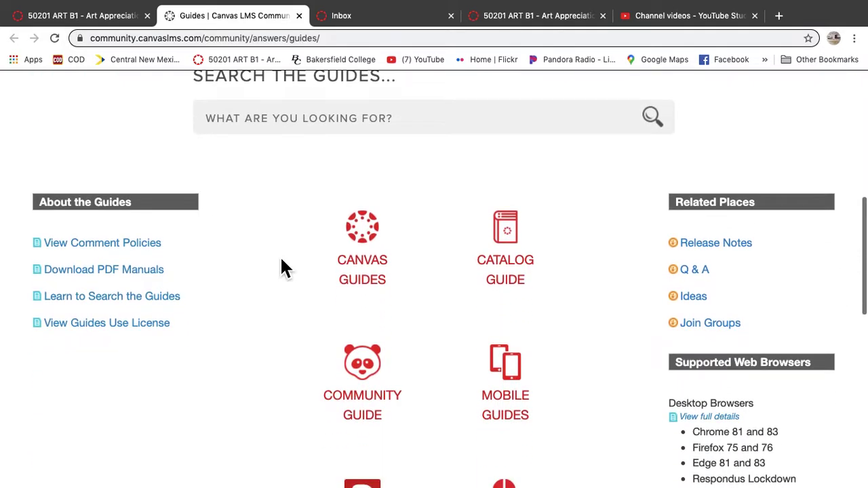
pyautogui.scroll(9, 281, 267)
pyautogui.scroll(-5, 281, 271)
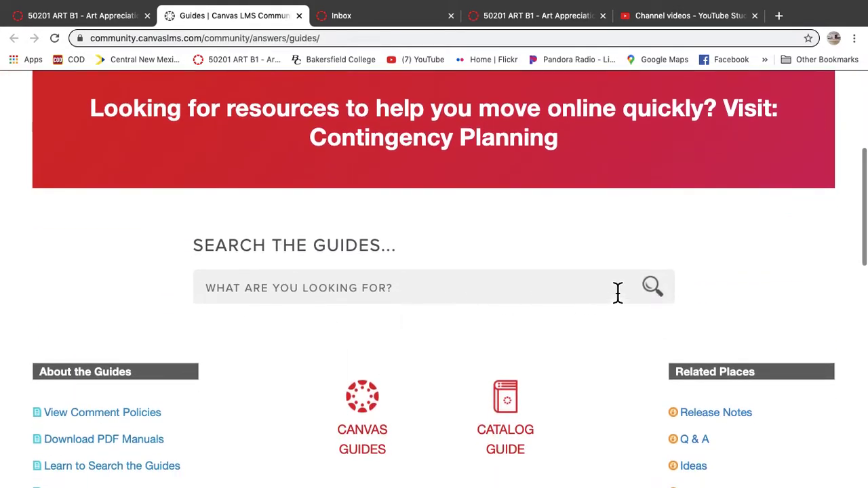
pyautogui.click(322, 298)
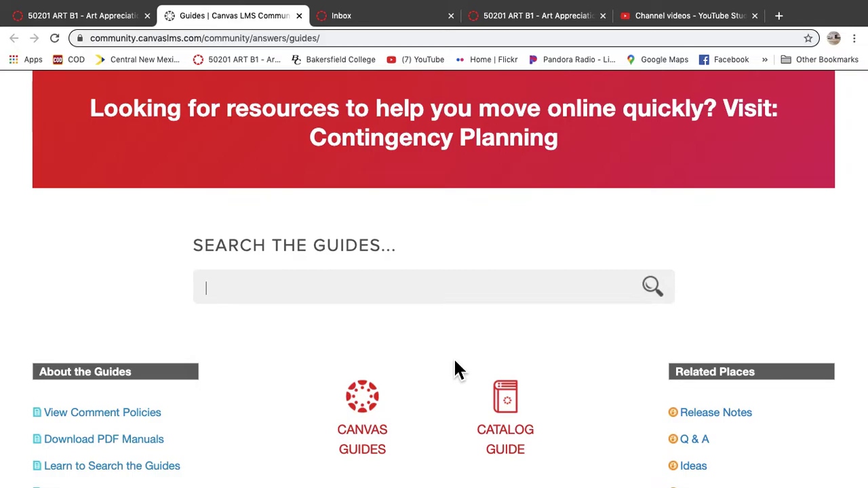
pyautogui.write('uploads')
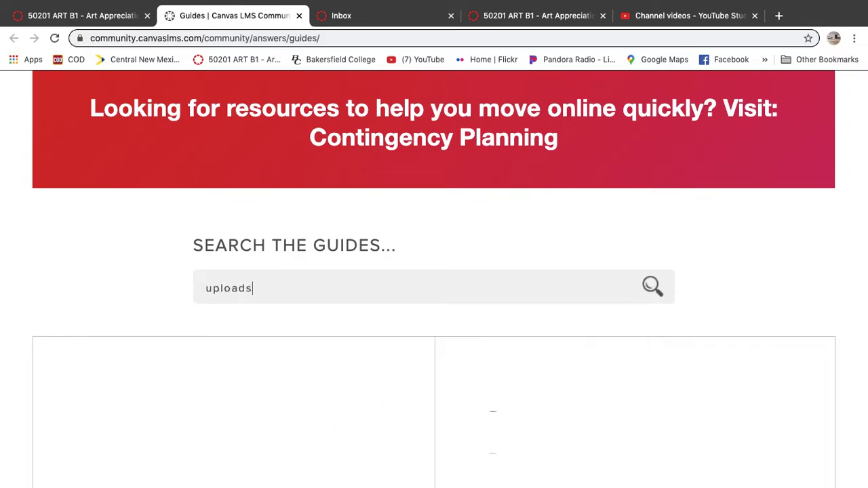
pyautogui.scroll(-1, 329, 448)
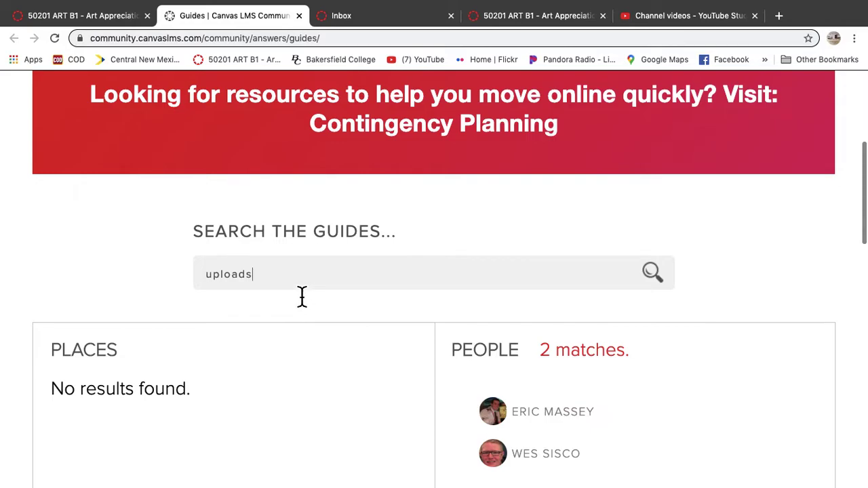
pyautogui.press('BackSpace')
pyautogui.press('BackSpace')
pyautogui.press('BackSpace')
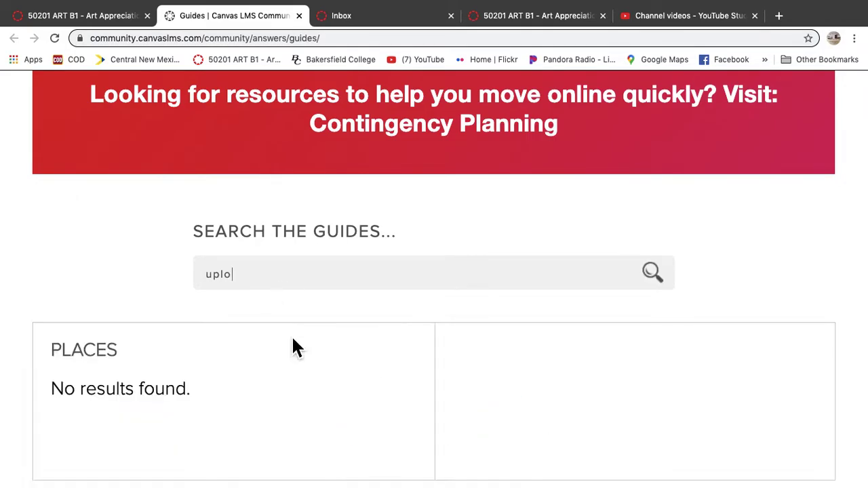
pyautogui.press('BackSpace')
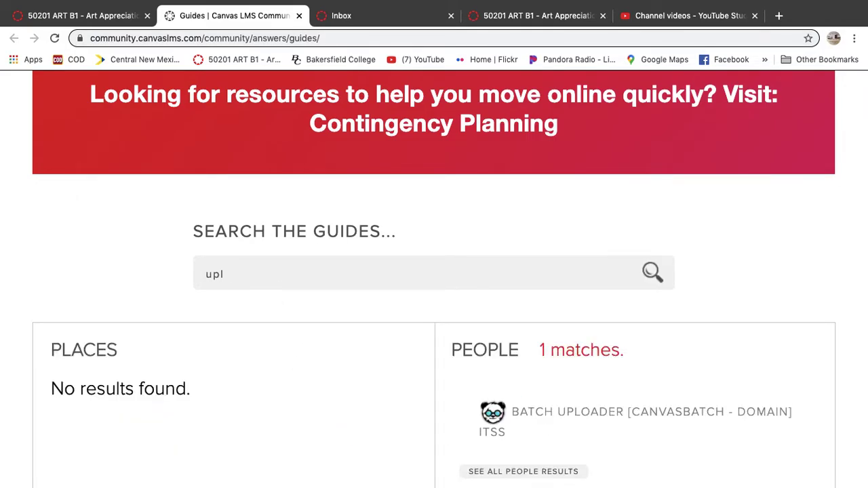
pyautogui.write('oa')
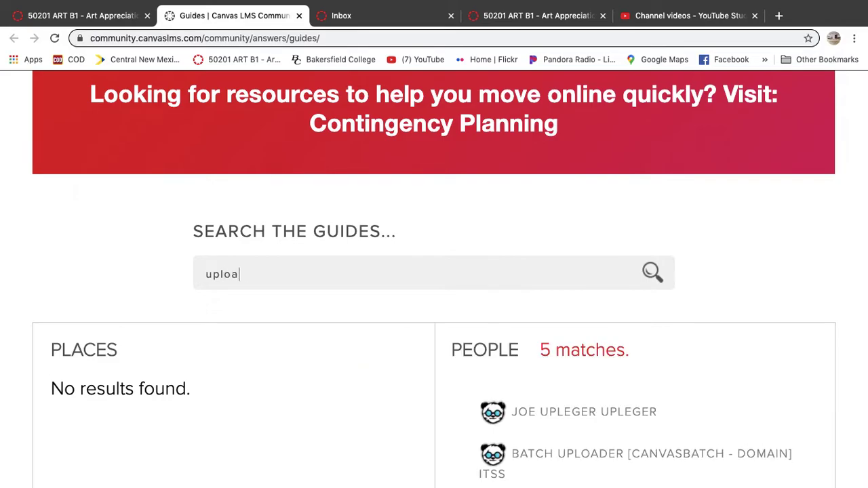
pyautogui.write('d')
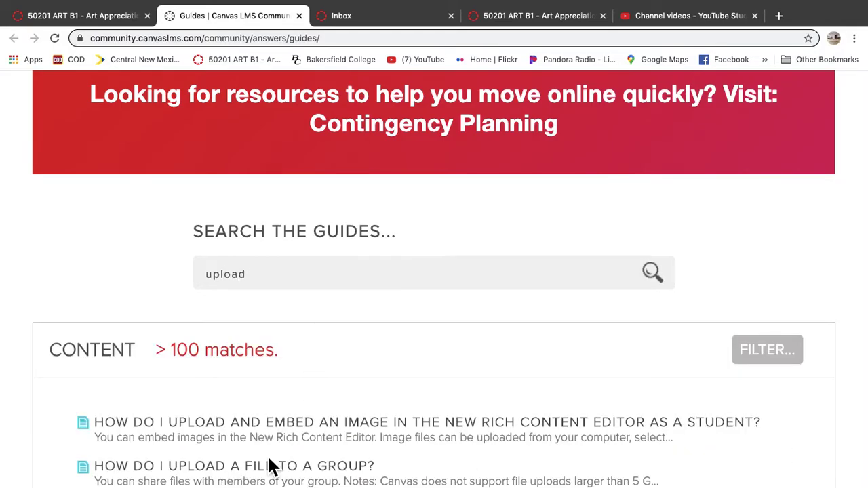
pyautogui.scroll(-3, 271, 467)
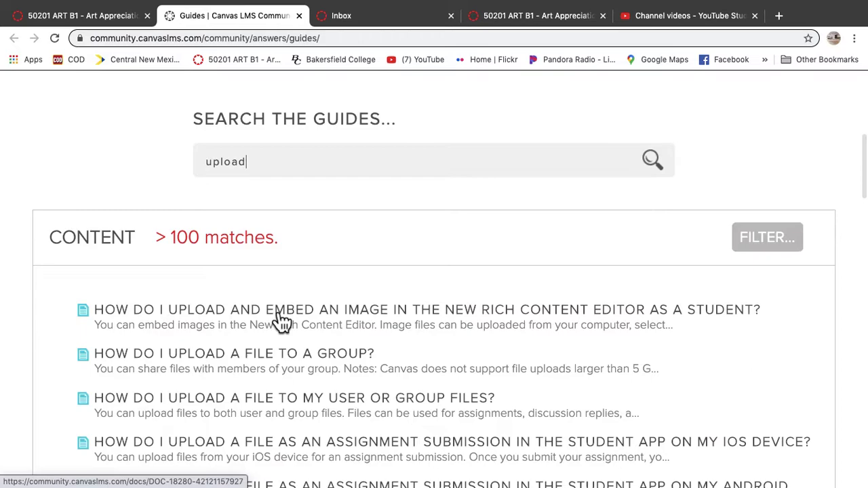
# Step: Read the student guide on uploading and embedding images, then return to the course tab
pyautogui.click(282, 322)
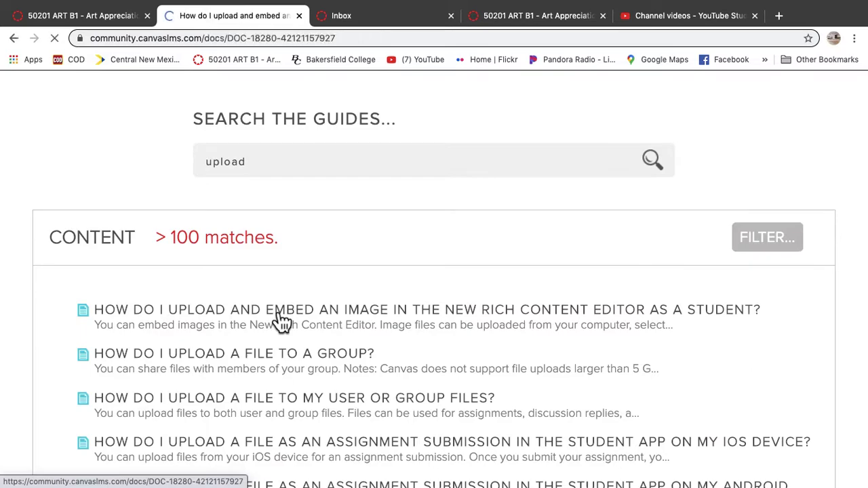
pyautogui.scroll(-5, 282, 322)
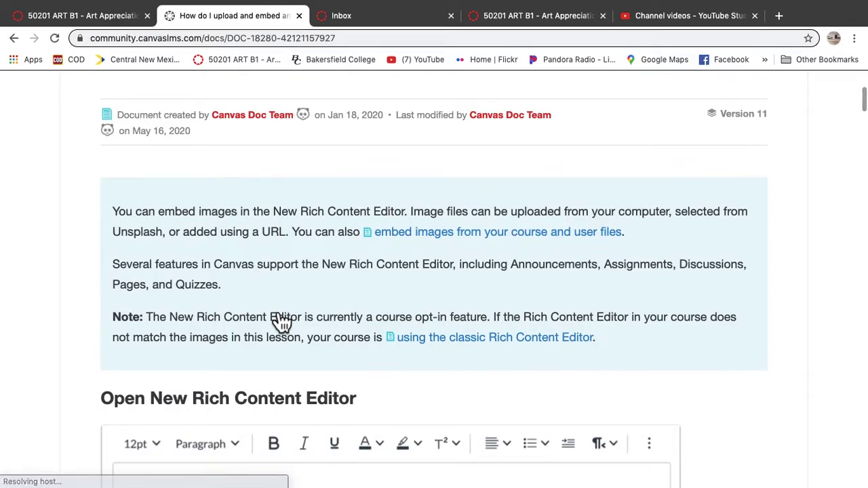
pyautogui.scroll(-20, 282, 322)
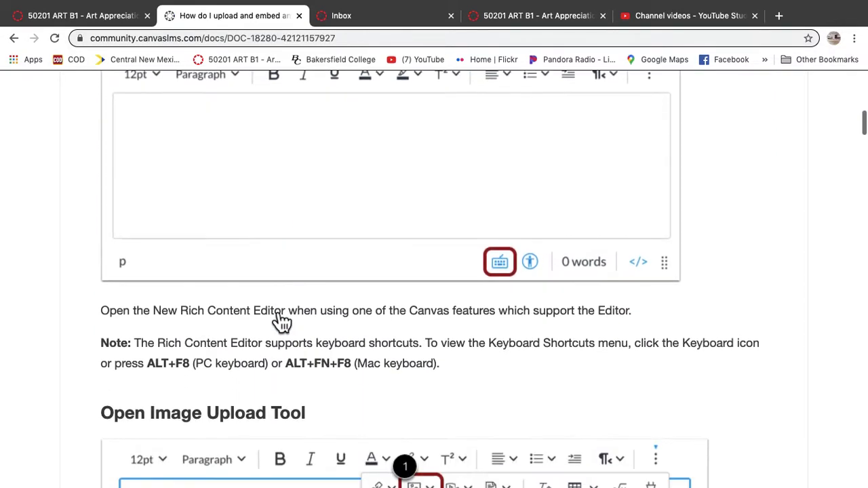
pyautogui.scroll(-8, 282, 322)
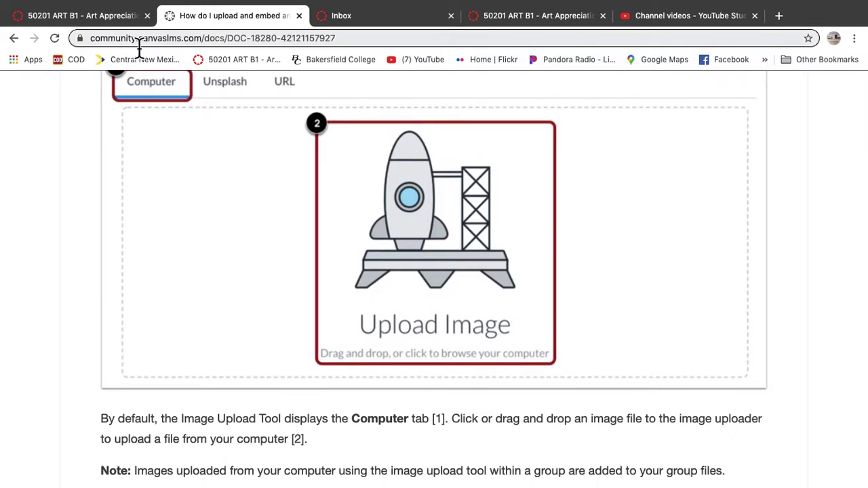
pyautogui.click(107, 18)
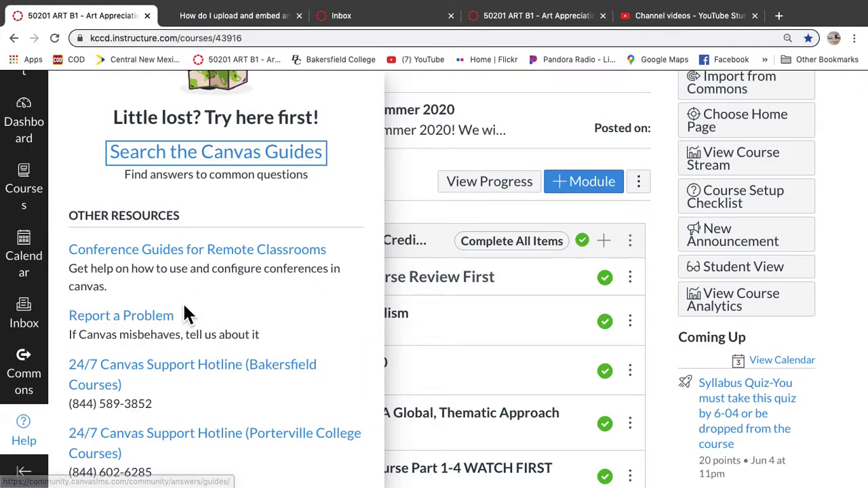
# Step: Close the Help panel and collapse the B1 Learning Tools module
pyautogui.scroll(-5, 170, 373)
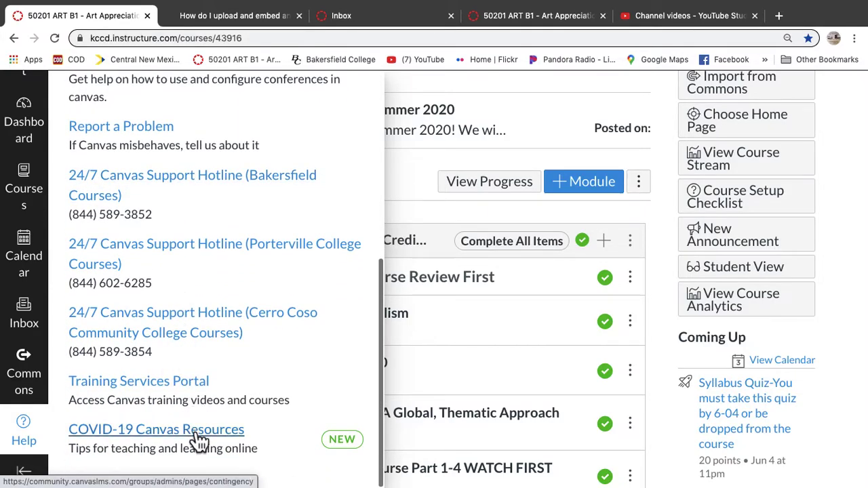
pyautogui.scroll(9, 212, 187)
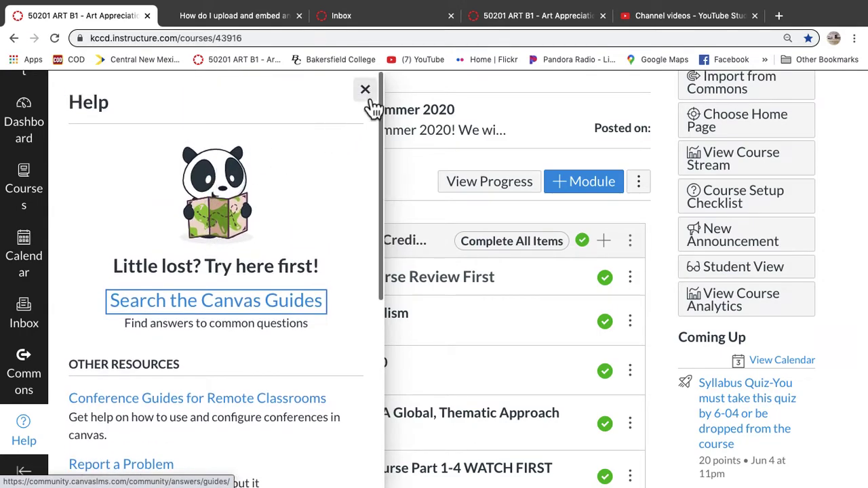
pyautogui.click(365, 89)
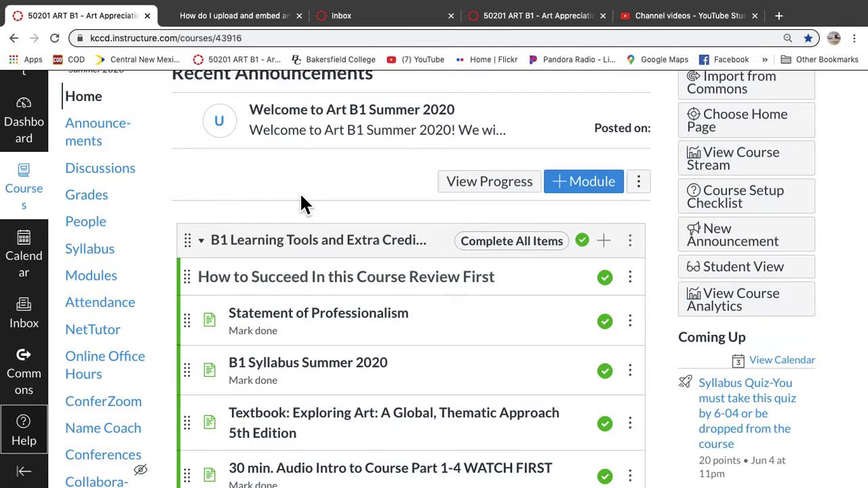
pyautogui.scroll(-2, 35, 304)
pyautogui.scroll(4, 31, 272)
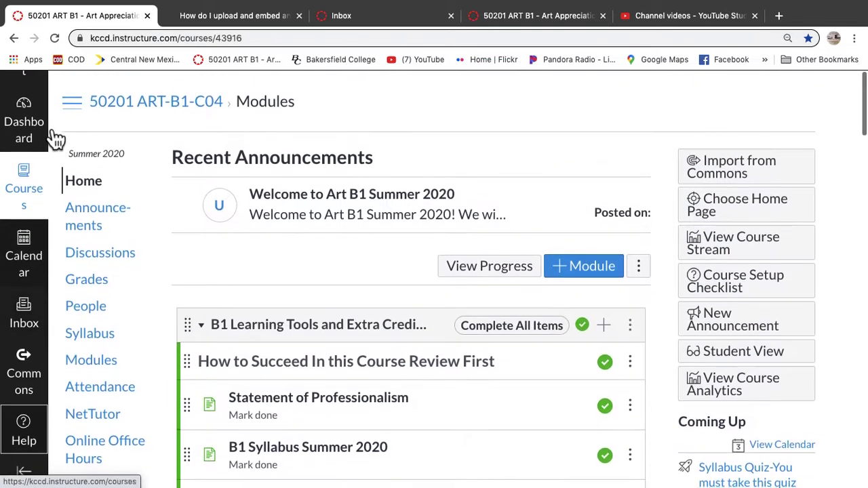
pyautogui.scroll(2, 23, 120)
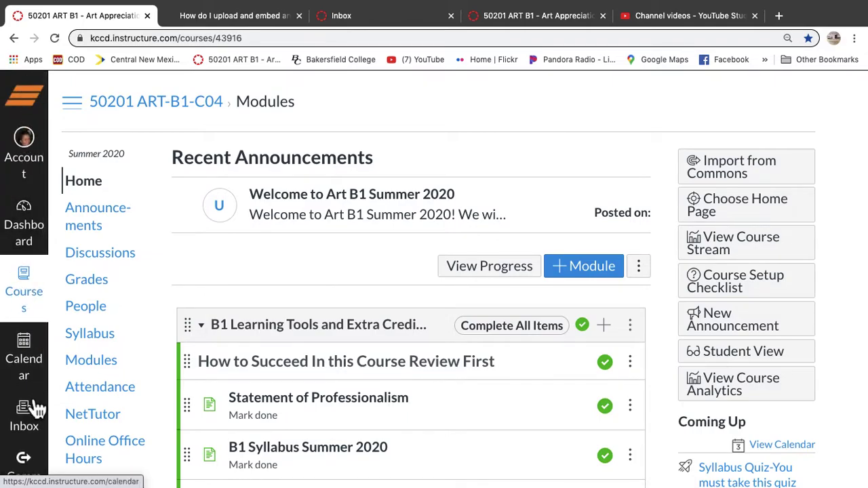
pyautogui.scroll(-2, 36, 405)
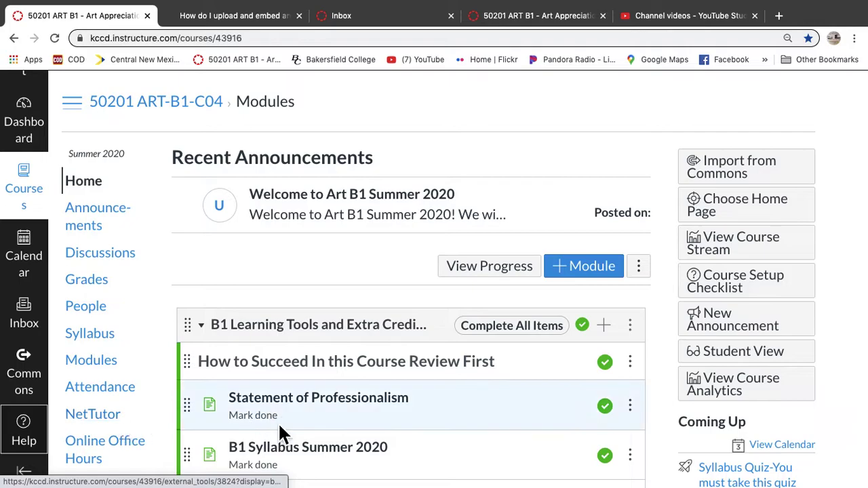
pyautogui.click(216, 330)
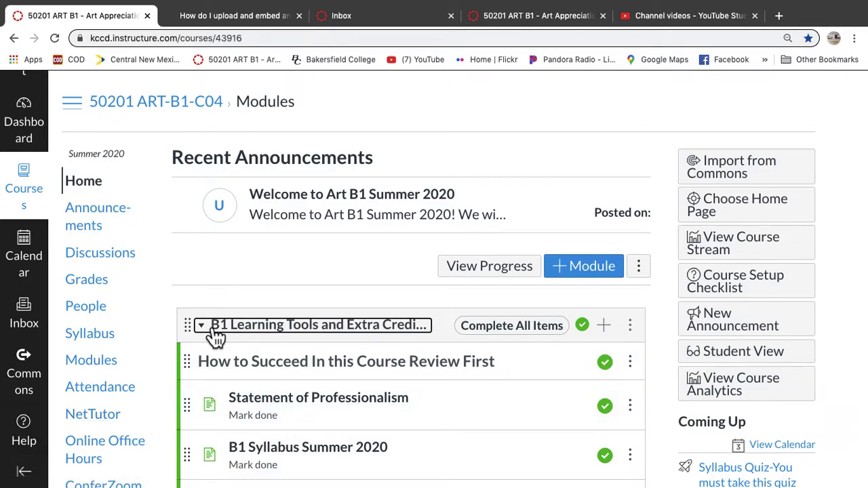
# Step: Open the Week One Assignments and Breakdown of Points page from the Week 1 module
pyautogui.scroll(-2, 212, 338)
pyautogui.scroll(-4, 210, 336)
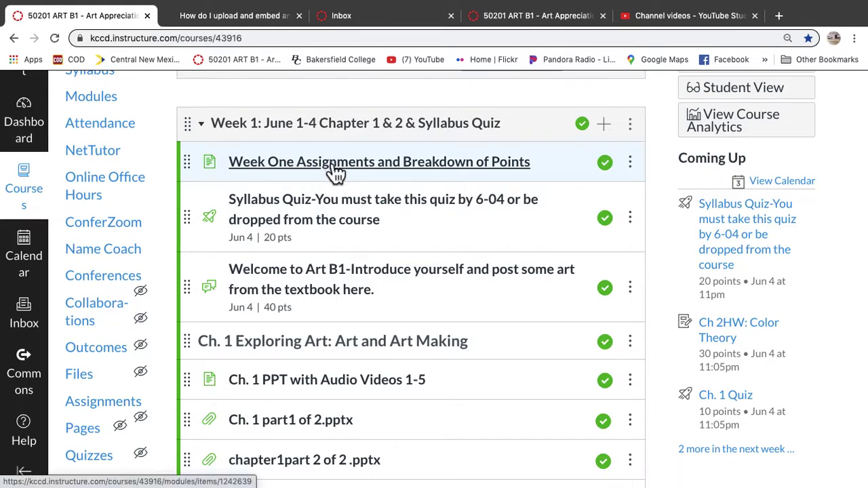
pyautogui.click(334, 172)
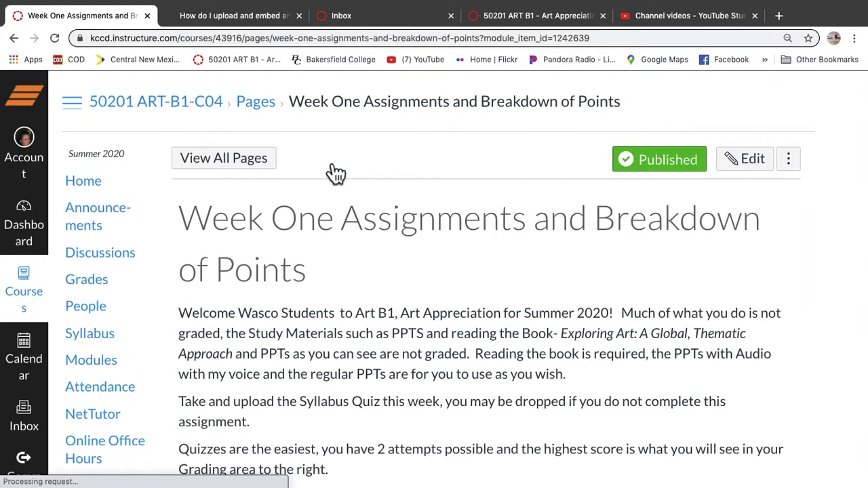
# Step: Review the 110-point breakdown table, then continue to the Syllabus Quiz
pyautogui.scroll(-3, 359, 249)
pyautogui.scroll(-8, 357, 244)
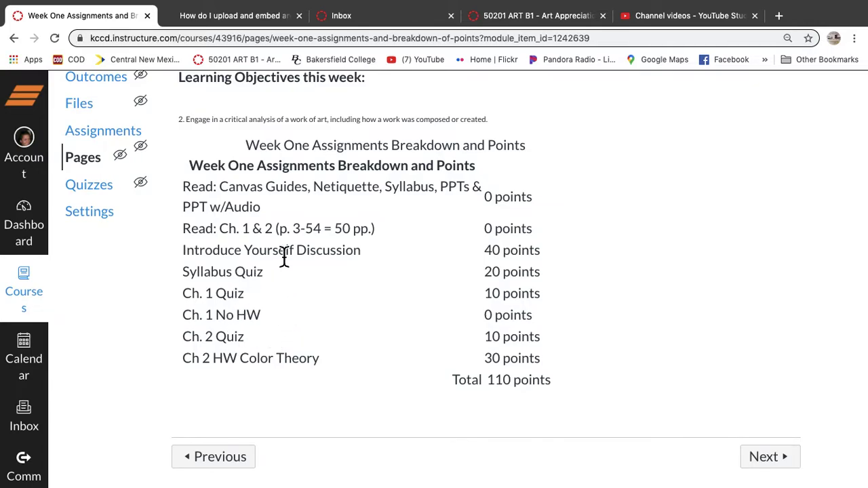
pyautogui.click(766, 457)
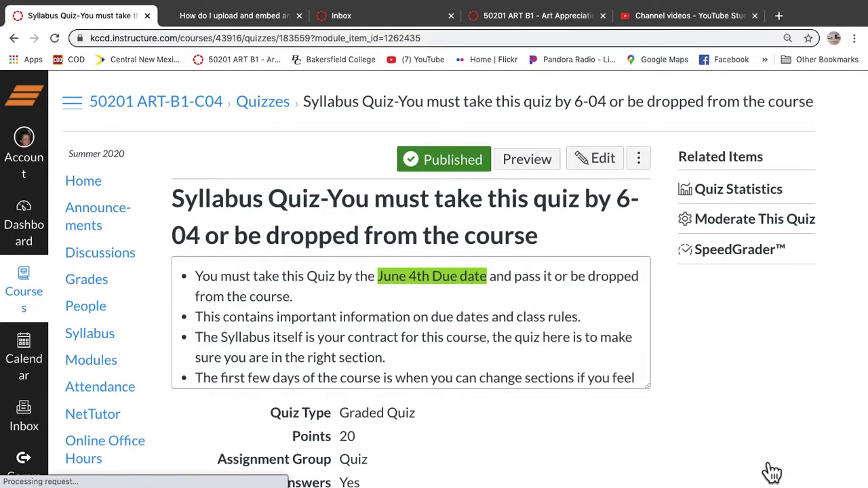
# Step: Start a preview of the 20-point Syllabus Quiz
pyautogui.scroll(-4, 649, 450)
pyautogui.scroll(-2, 649, 450)
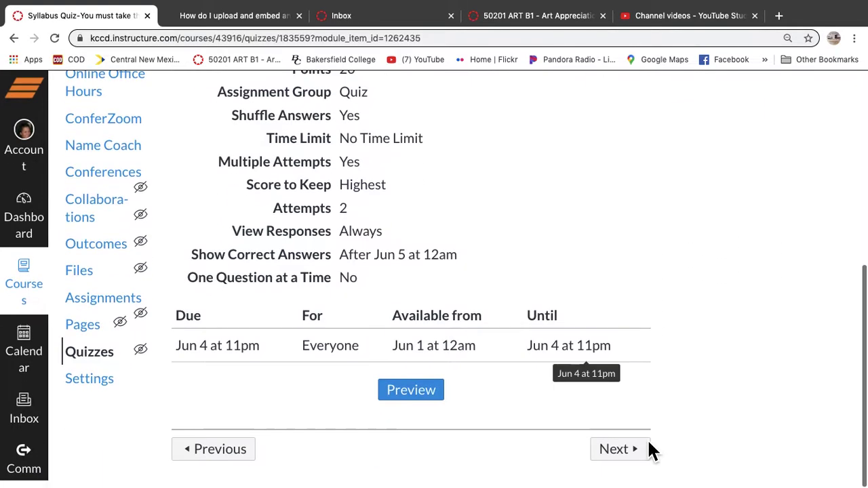
pyautogui.scroll(6, 648, 449)
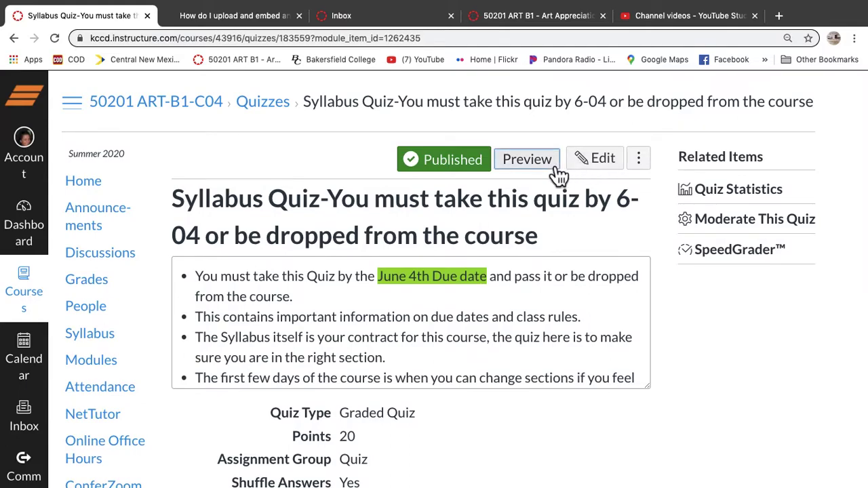
pyautogui.click(556, 169)
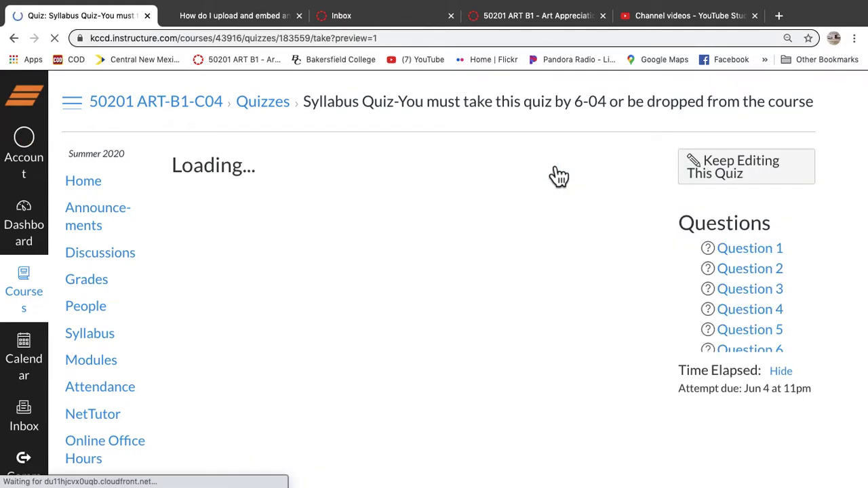
# Step: Submit the quiz preview with all questions unanswered, confirming the warning
pyautogui.scroll(-5, 530, 289)
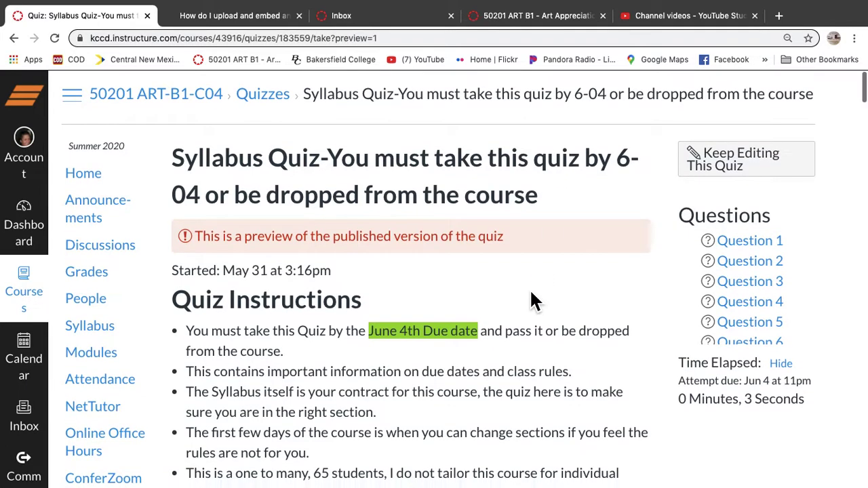
pyautogui.scroll(-4, 532, 302)
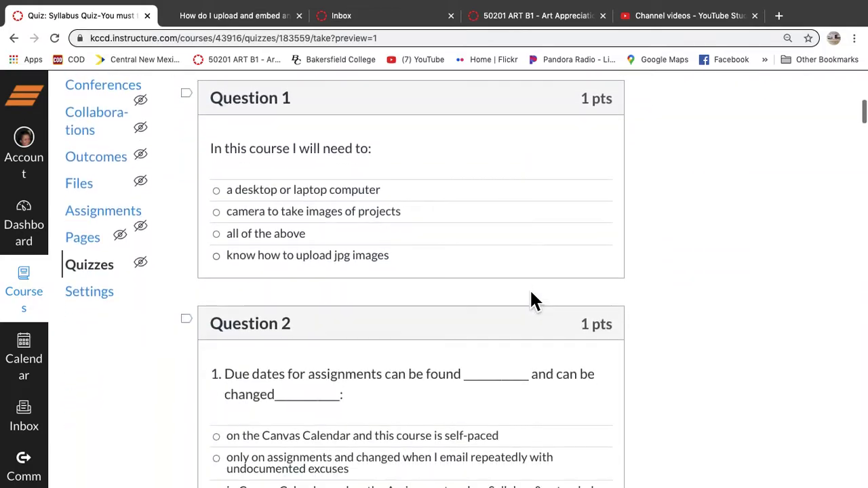
pyautogui.scroll(6, 533, 301)
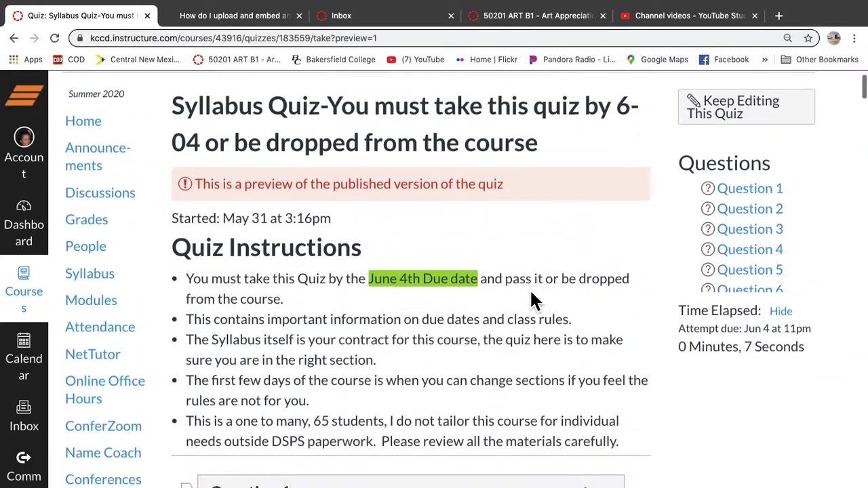
pyautogui.scroll(-20, 530, 301)
pyautogui.scroll(-10, 539, 305)
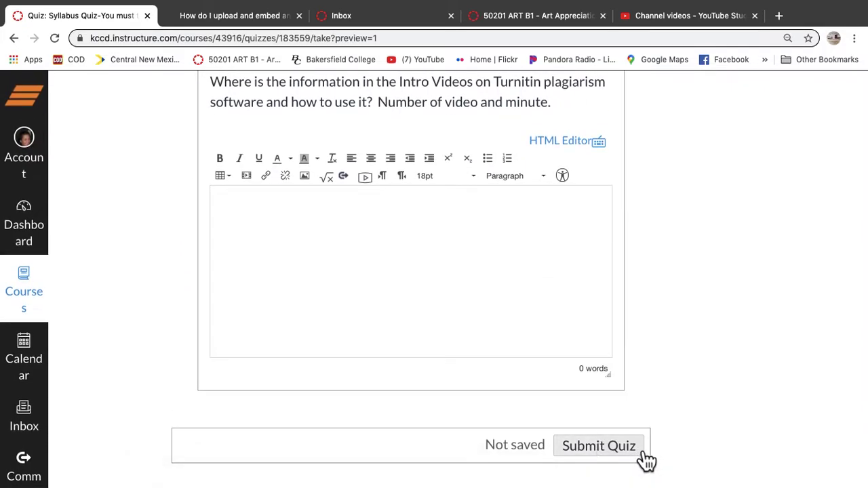
pyautogui.click(638, 453)
pyautogui.click(558, 128)
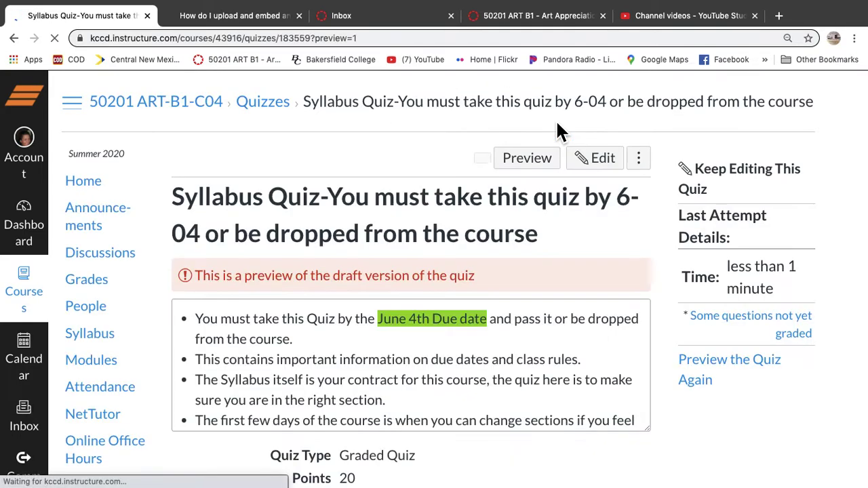
# Step: Review the 0 out of 20 results and move on to the Welcome to Art B1 discussion
pyautogui.scroll(-3, 644, 377)
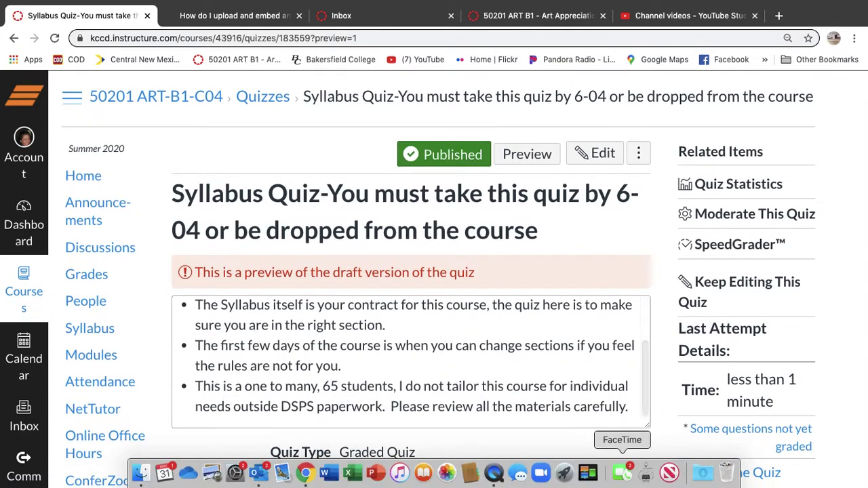
pyautogui.scroll(-1, 614, 444)
pyautogui.scroll(-20, 610, 453)
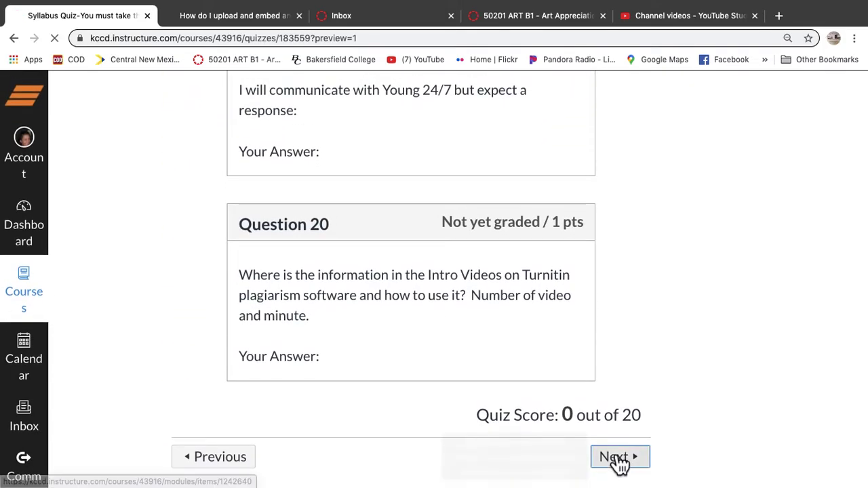
pyautogui.click(616, 461)
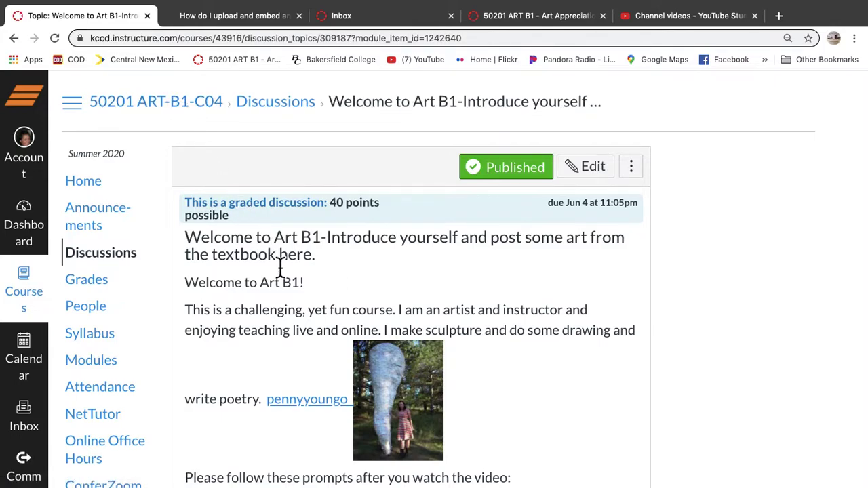
# Step: Scroll through the discussion's point breakdown, Khan Academy videos and attached image down to the Reply box
pyautogui.scroll(-3, 558, 359)
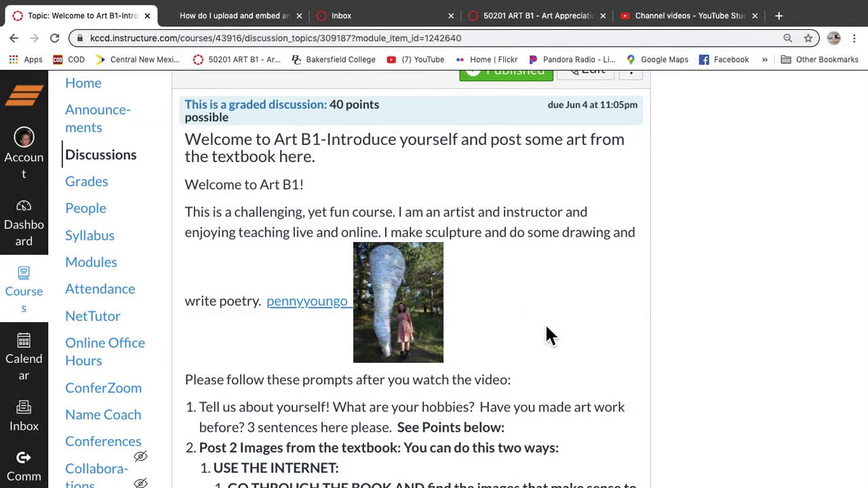
pyautogui.scroll(-1, 507, 408)
pyautogui.scroll(-5, 507, 409)
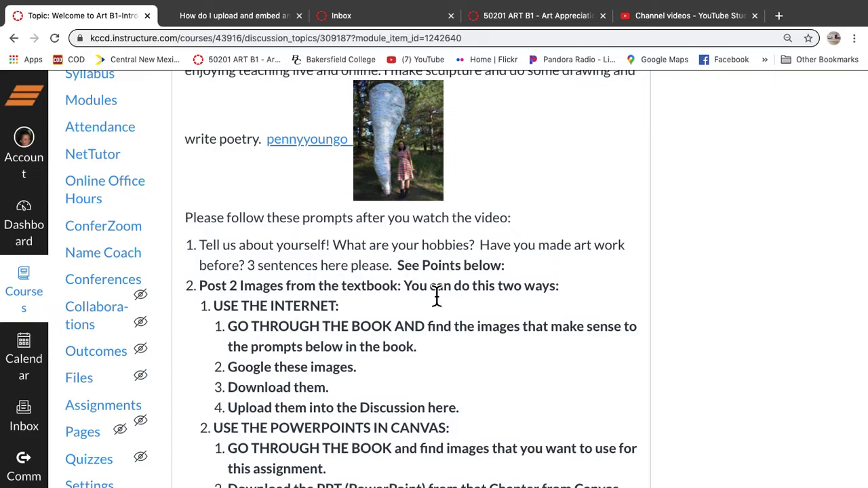
pyautogui.scroll(-1, 446, 309)
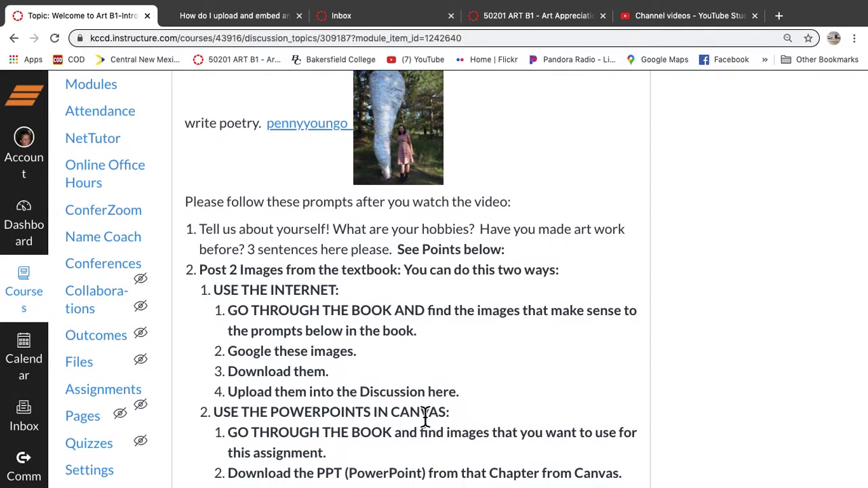
pyautogui.scroll(-4, 425, 415)
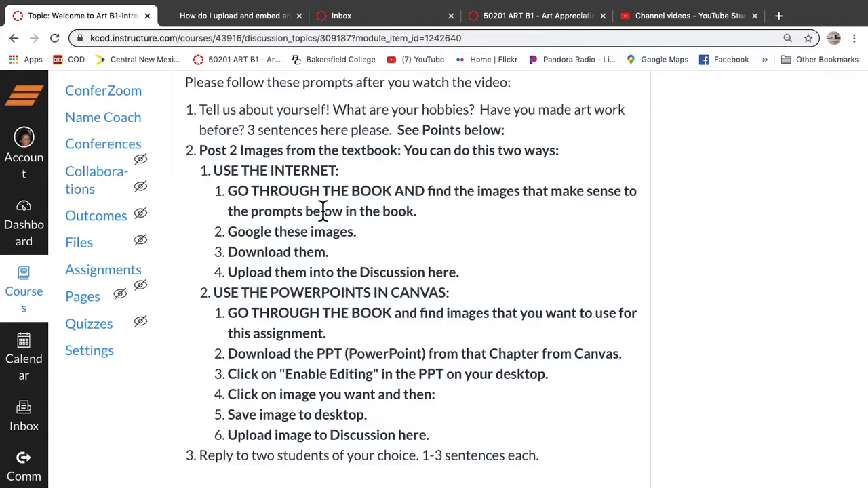
pyautogui.scroll(-2, 402, 225)
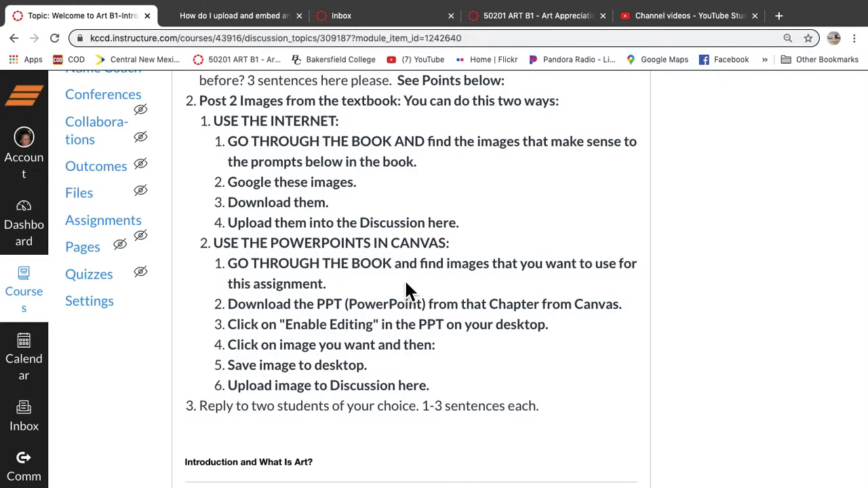
pyautogui.scroll(-3, 407, 290)
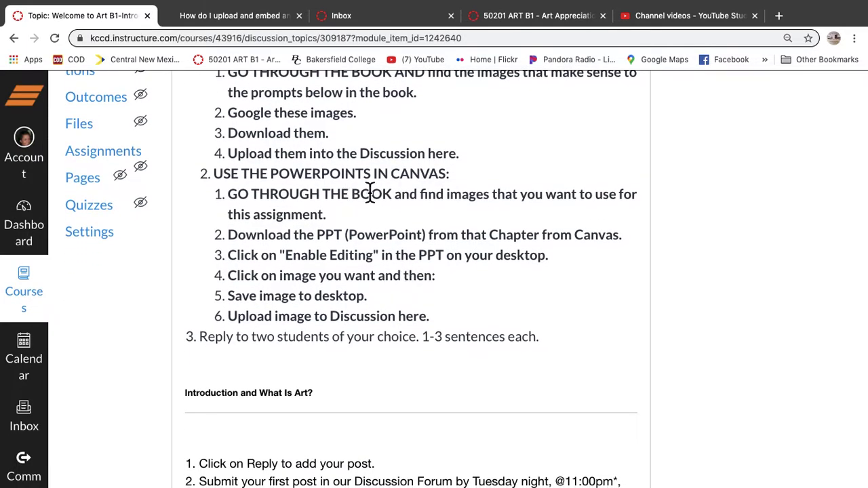
pyautogui.scroll(-5, 394, 254)
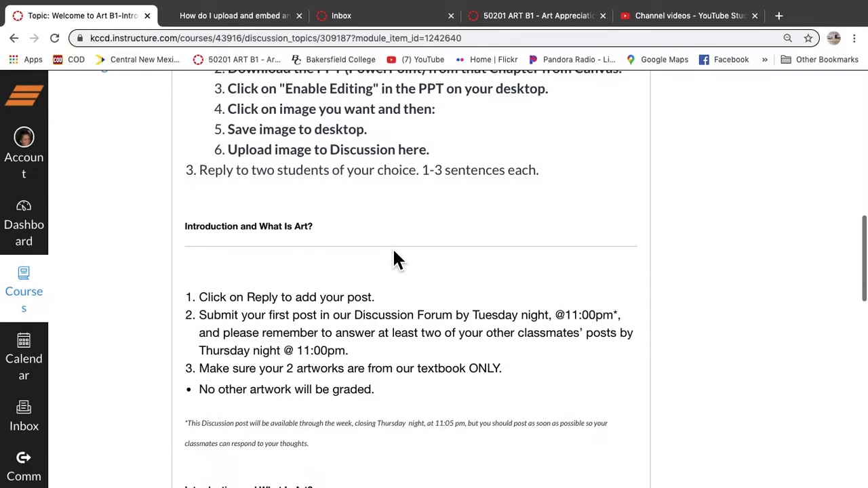
pyautogui.scroll(-3, 395, 258)
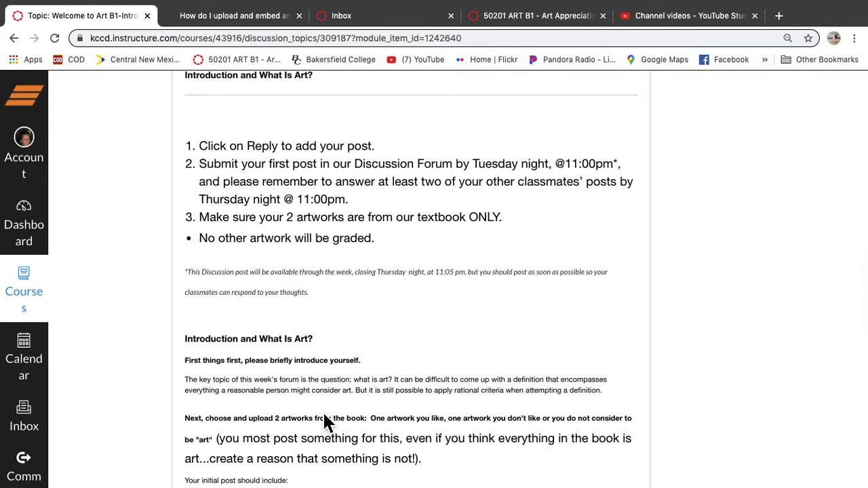
pyautogui.scroll(-6, 384, 421)
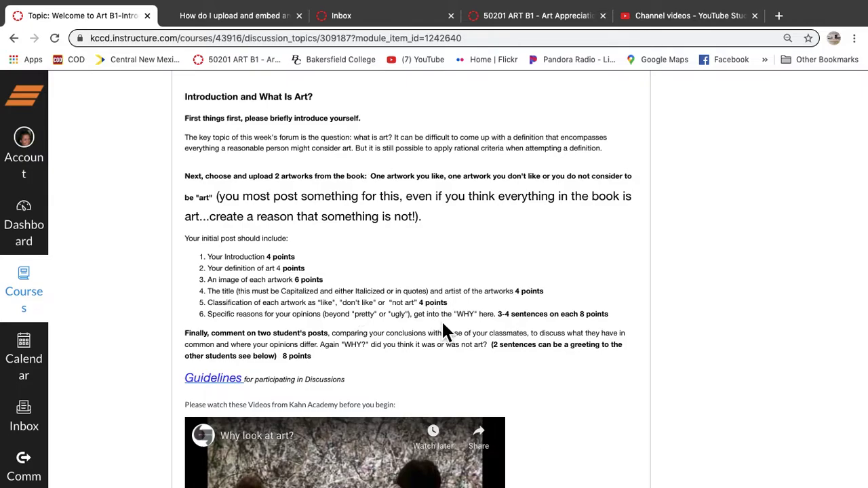
pyautogui.scroll(-2, 441, 333)
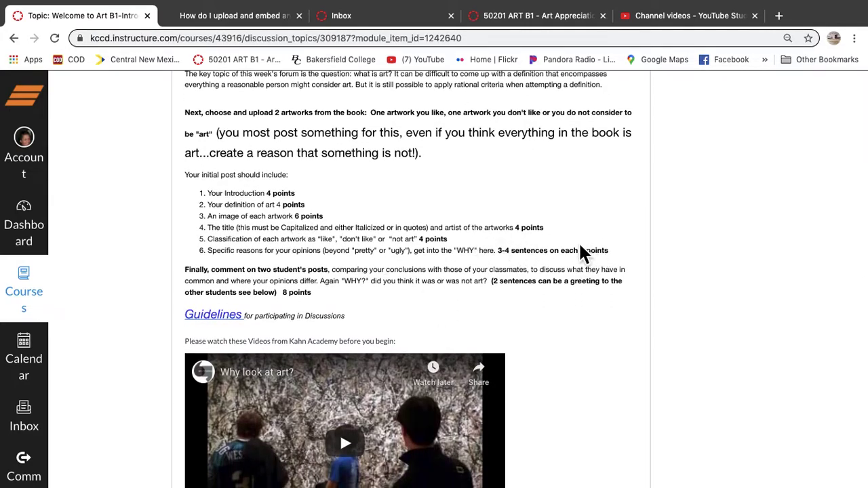
pyautogui.scroll(-4, 585, 344)
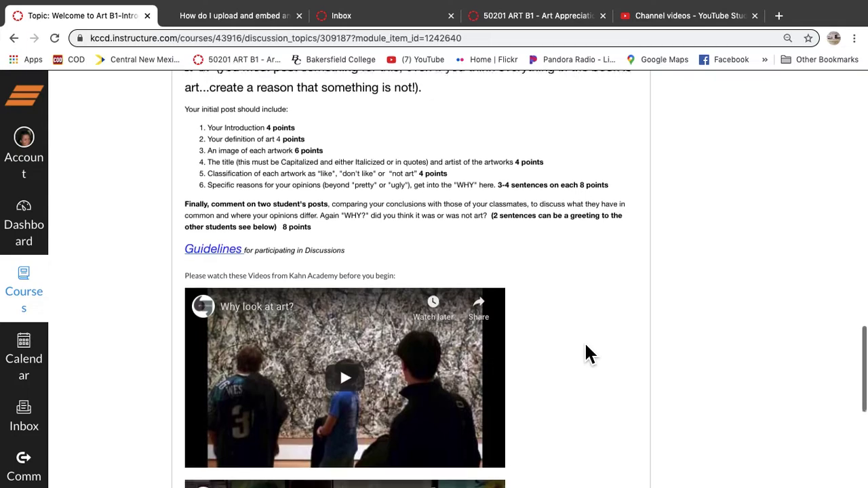
pyautogui.scroll(-3, 585, 347)
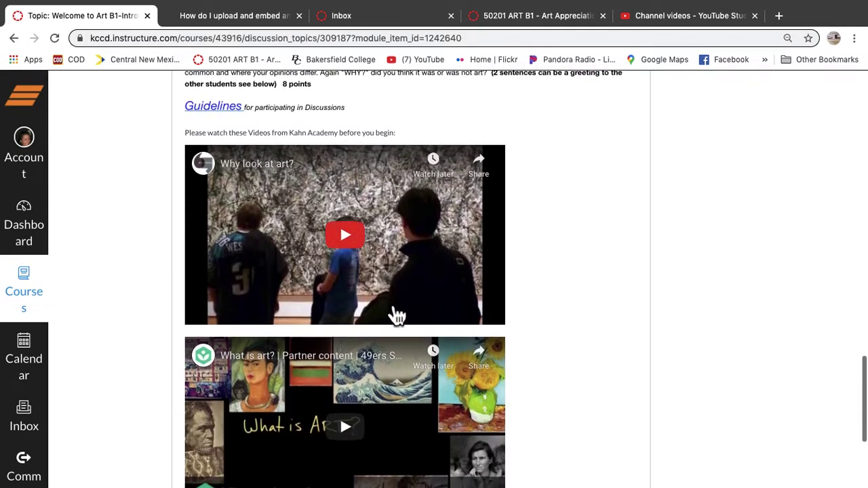
pyautogui.scroll(-1, 601, 390)
pyautogui.scroll(-5, 600, 390)
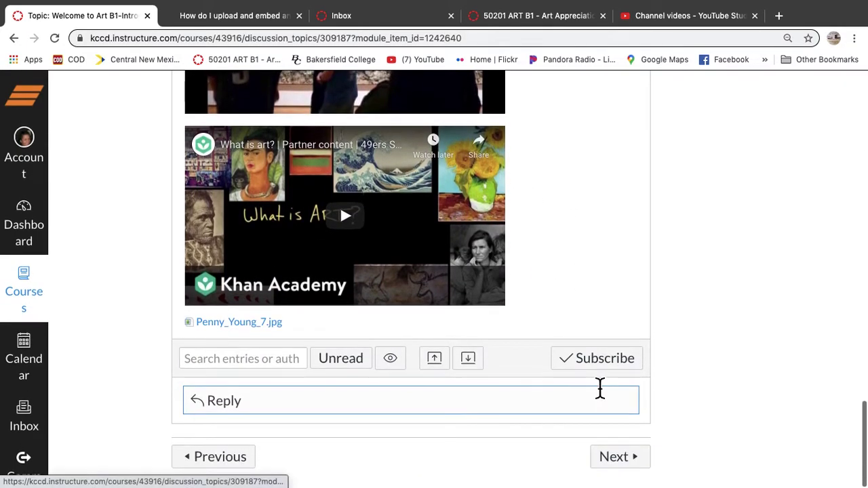
# Step: Start a reply and browse the image dialog's Canvas files to Course files > course_image
pyautogui.click(226, 403)
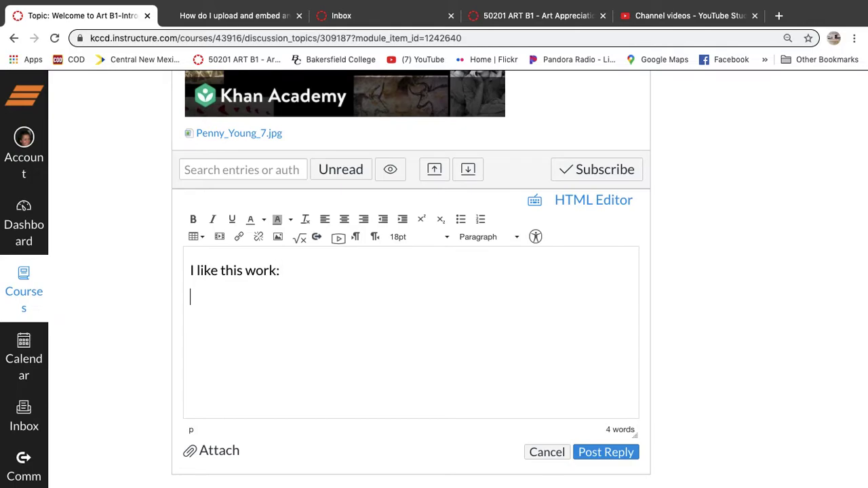
pyautogui.click(279, 238)
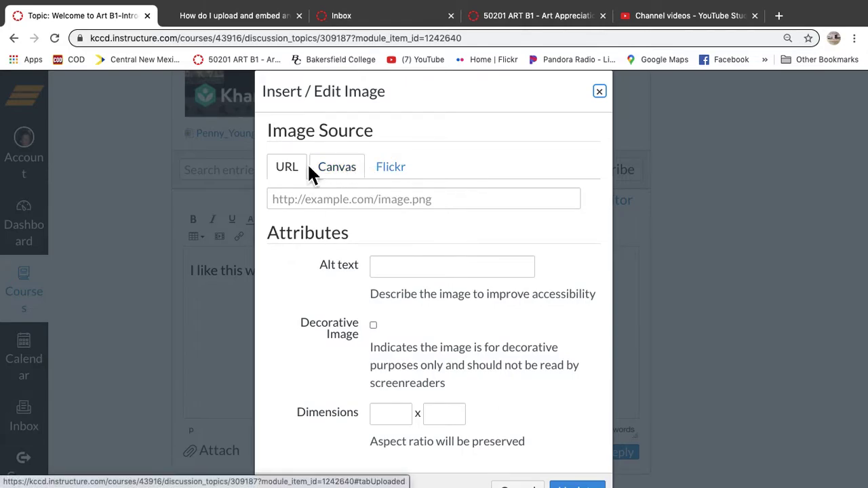
pyautogui.click(343, 168)
pyautogui.scroll(-1, 360, 213)
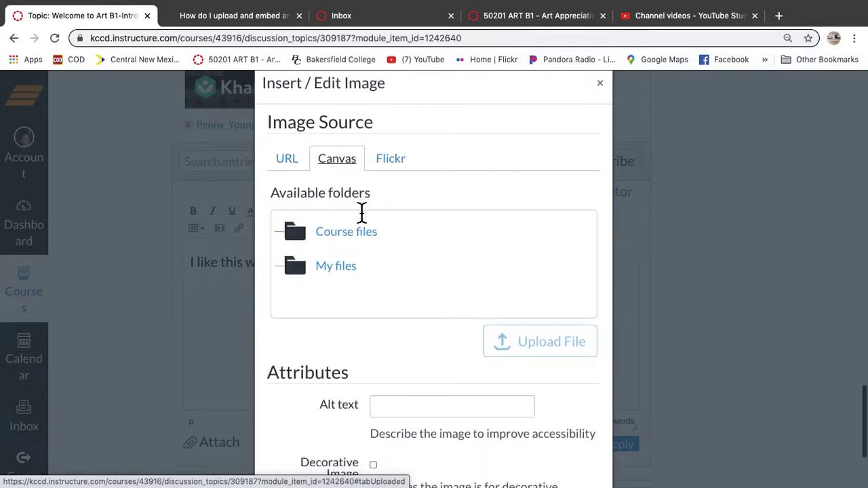
pyautogui.click(366, 211)
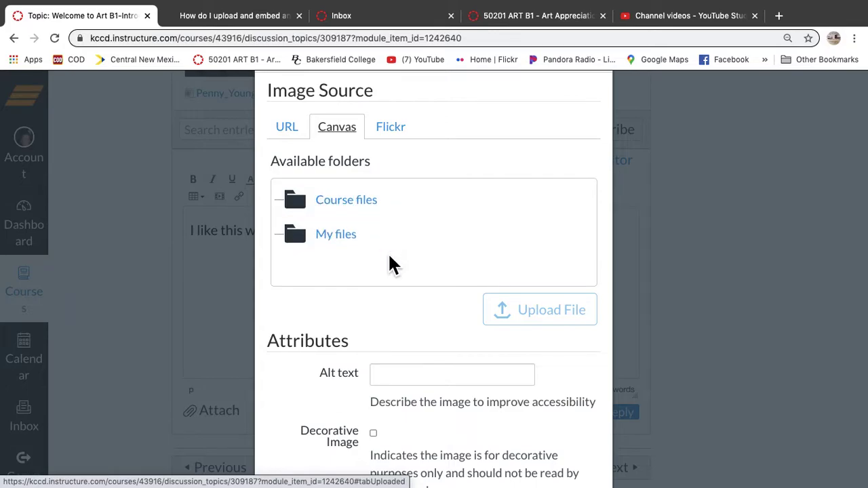
pyautogui.click(388, 249)
pyautogui.click(371, 216)
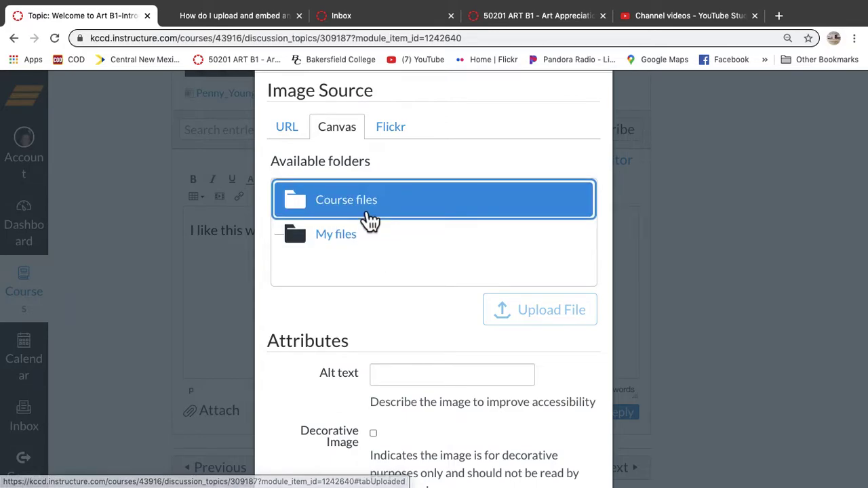
pyautogui.click(370, 218)
pyautogui.click(468, 271)
# Step: Upload the first desktop screenshot into course_image and embed it in the reply
pyautogui.click(508, 309)
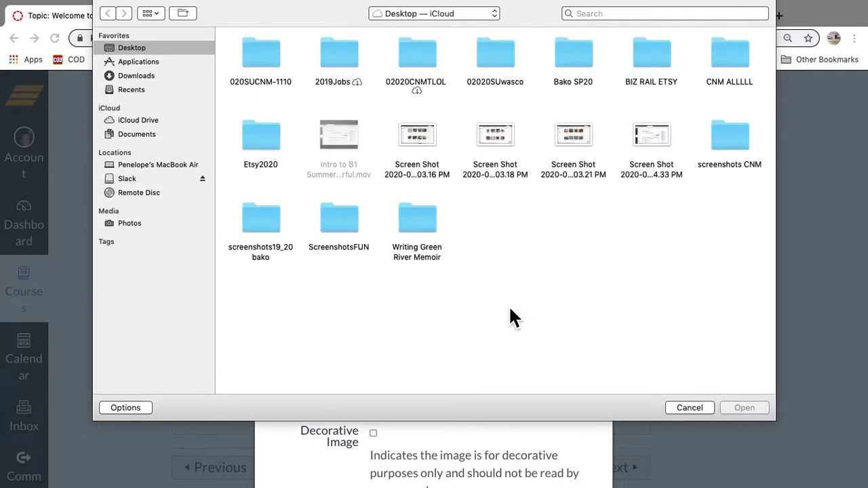
pyautogui.click(429, 150)
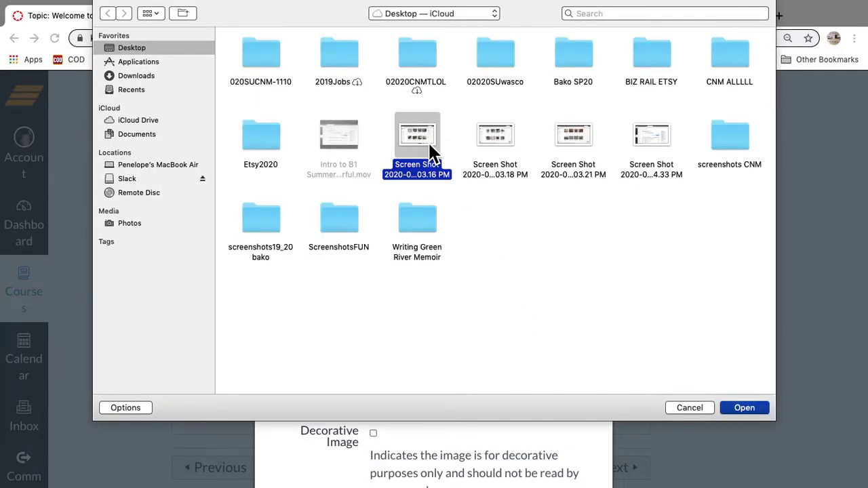
pyautogui.click(763, 410)
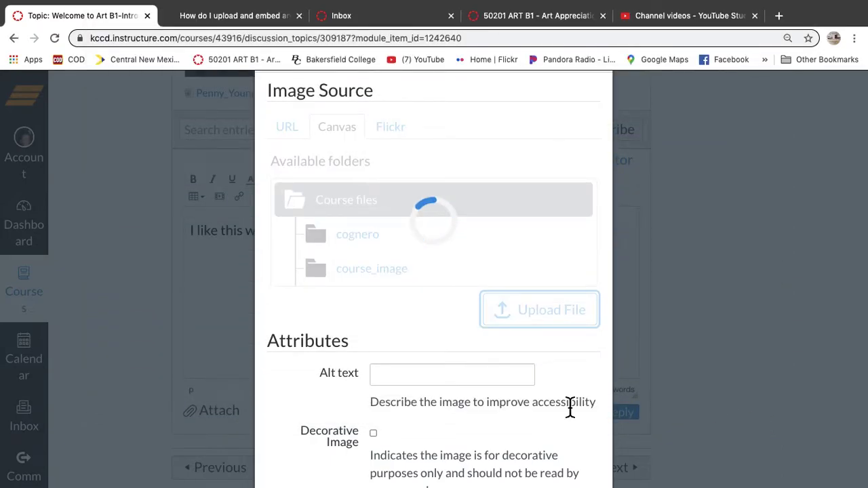
pyautogui.scroll(-2, 567, 405)
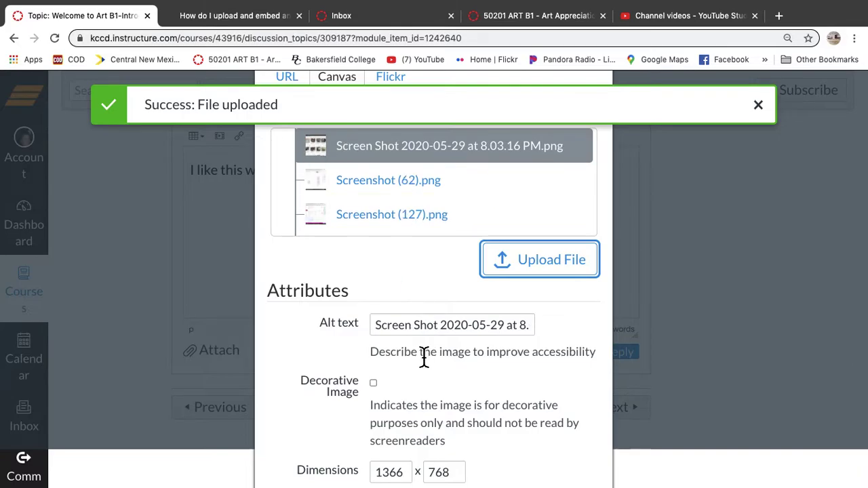
pyautogui.scroll(-1, 462, 369)
pyautogui.scroll(-3, 462, 375)
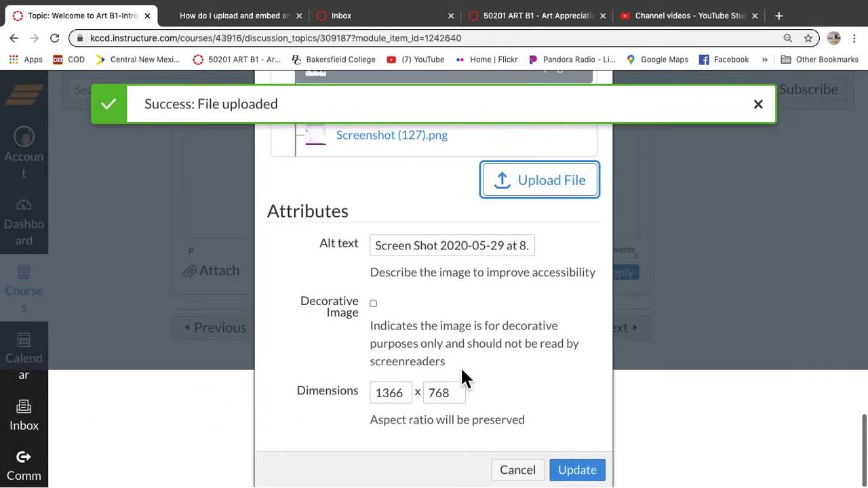
pyautogui.click(576, 469)
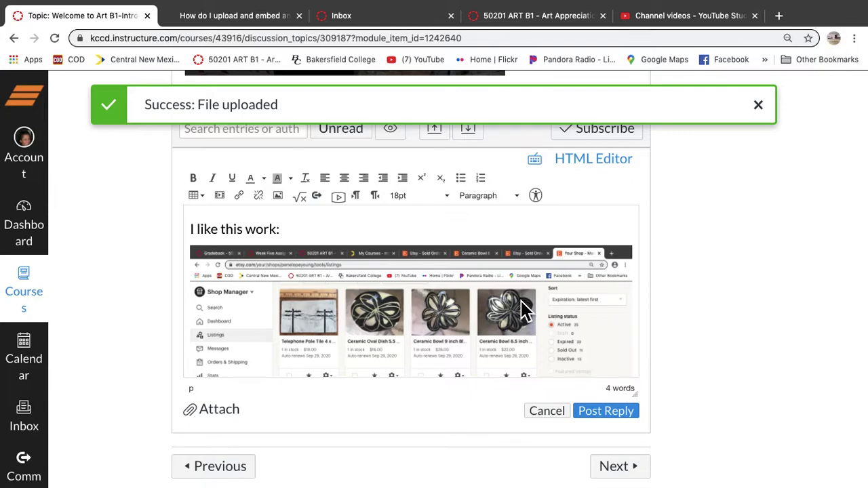
# Step: Post the reply with the screenshot, then open a new blank reply editor
pyautogui.click(614, 411)
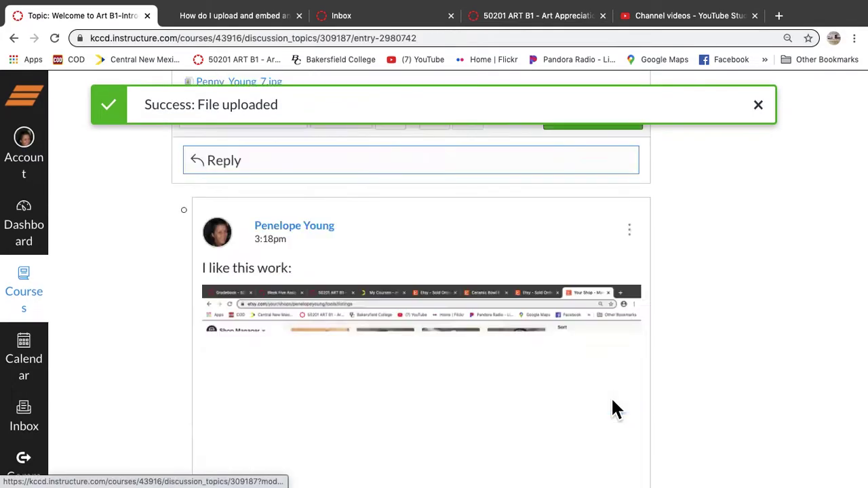
pyautogui.scroll(-3, 611, 397)
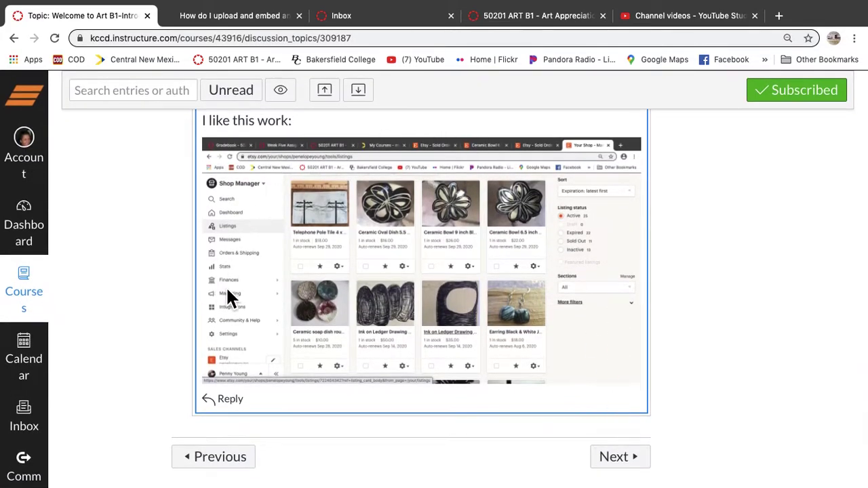
pyautogui.scroll(5, 499, 375)
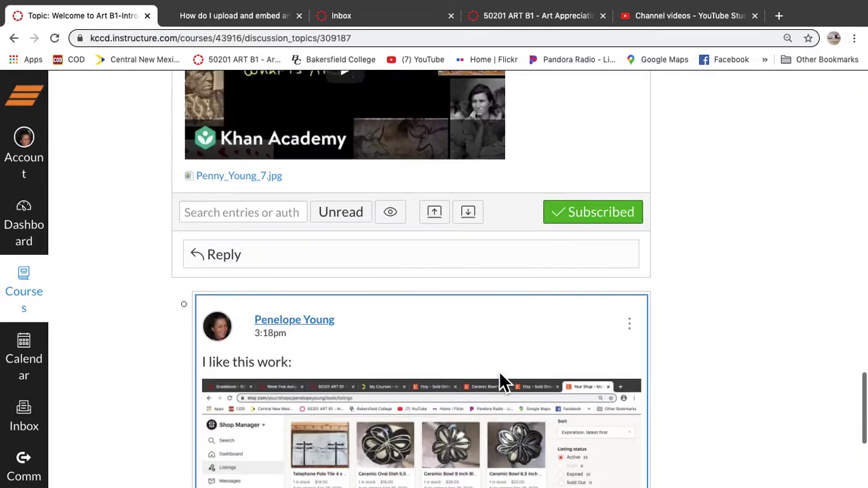
pyautogui.click(228, 299)
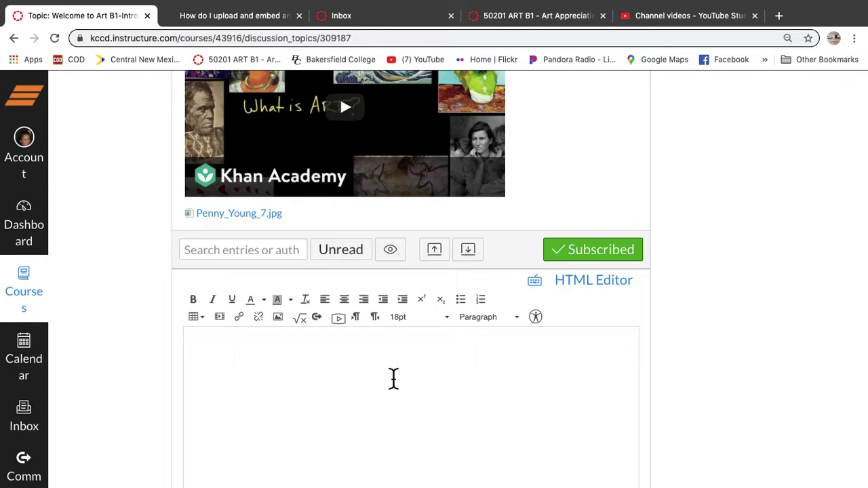
pyautogui.scroll(-4, 345, 371)
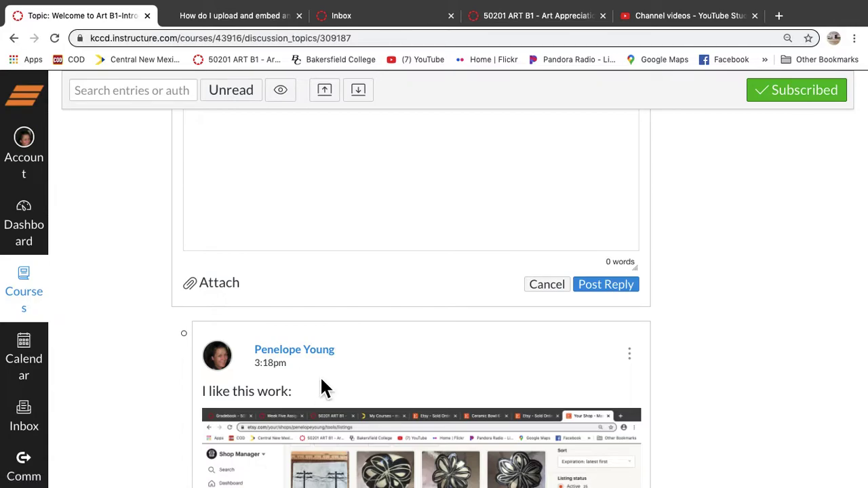
# Step: Go to the 50201 ART B1 course home page and open a new Google tab
pyautogui.click(529, 18)
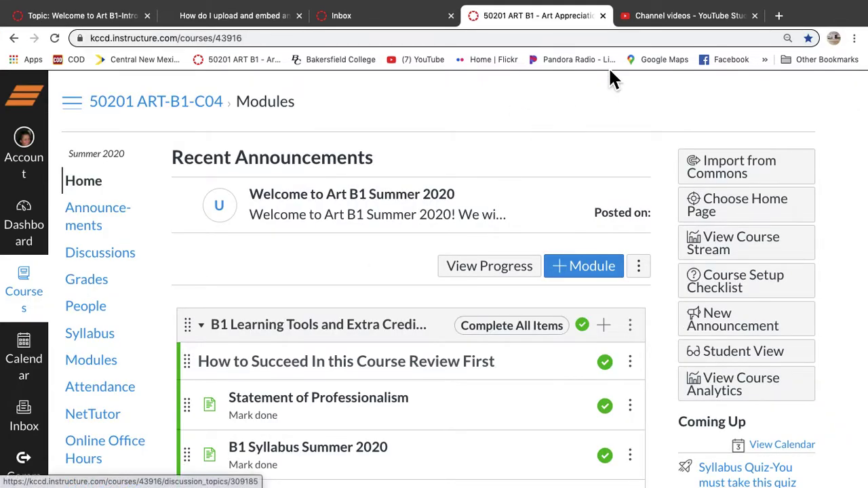
pyautogui.scroll(-1, 472, 241)
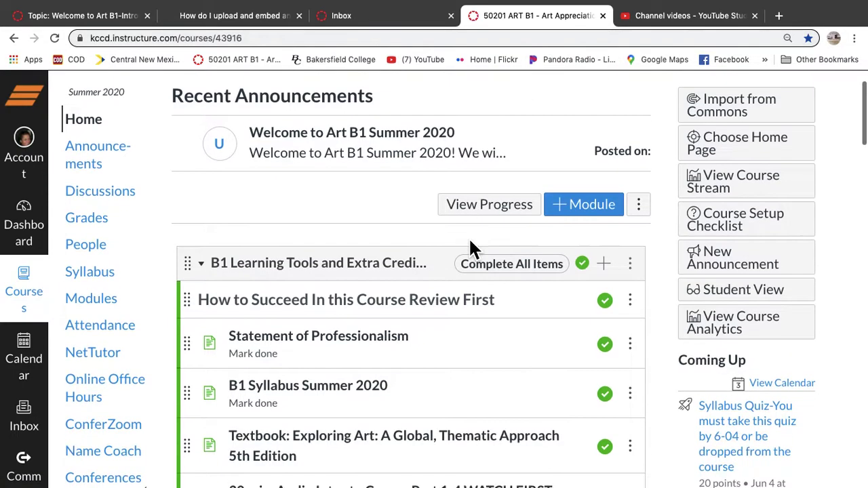
pyautogui.scroll(1, 473, 241)
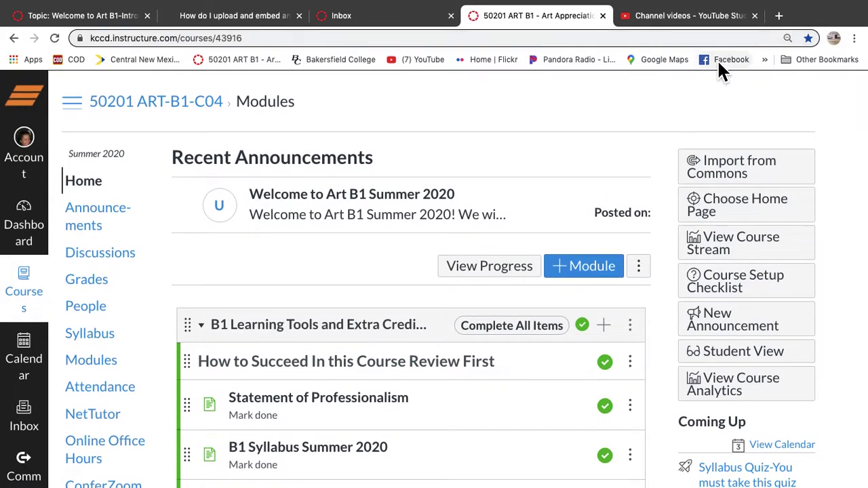
pyautogui.scroll(-1, 420, 424)
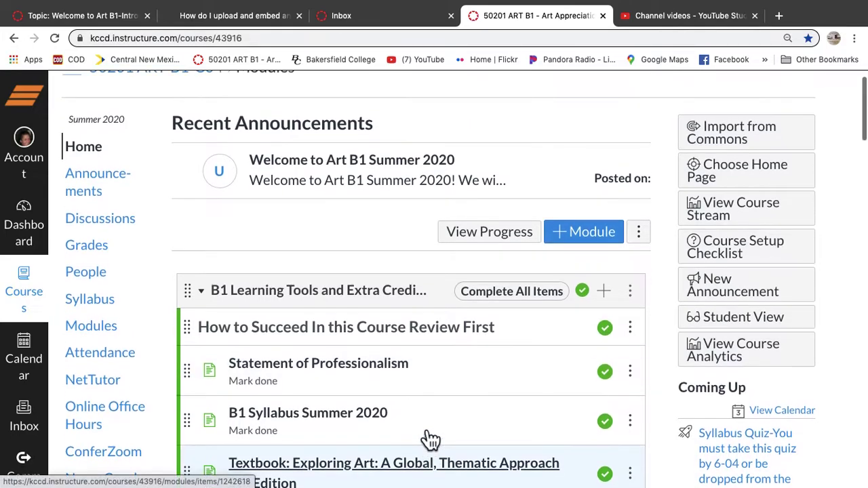
pyautogui.click(783, 18)
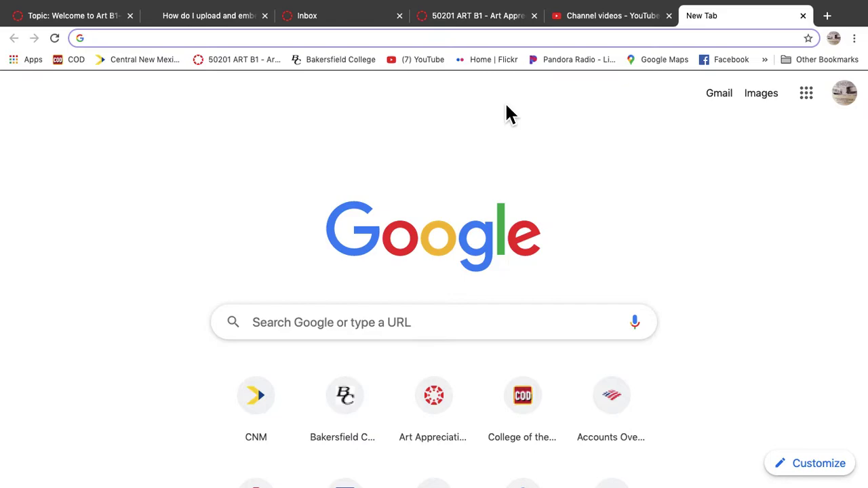
# Step: Search Google Images for Artemisia Gentileschi and open the Judith painting in a background tab
pyautogui.write('arte')
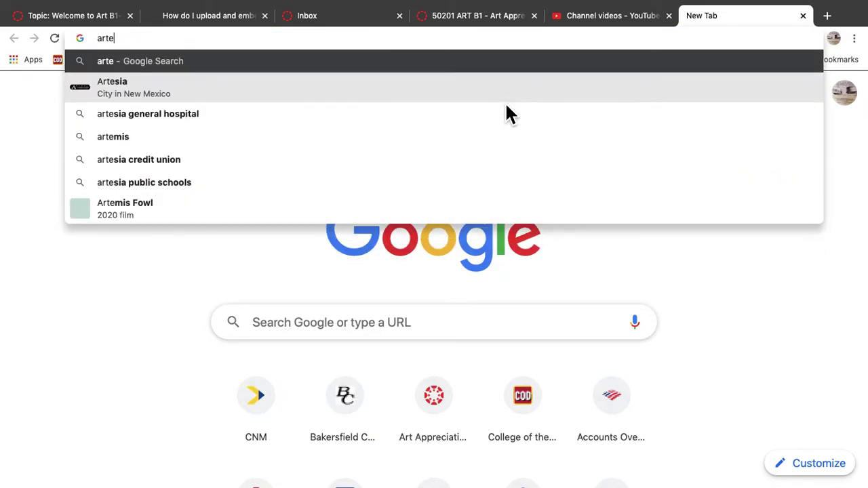
pyautogui.write('mi')
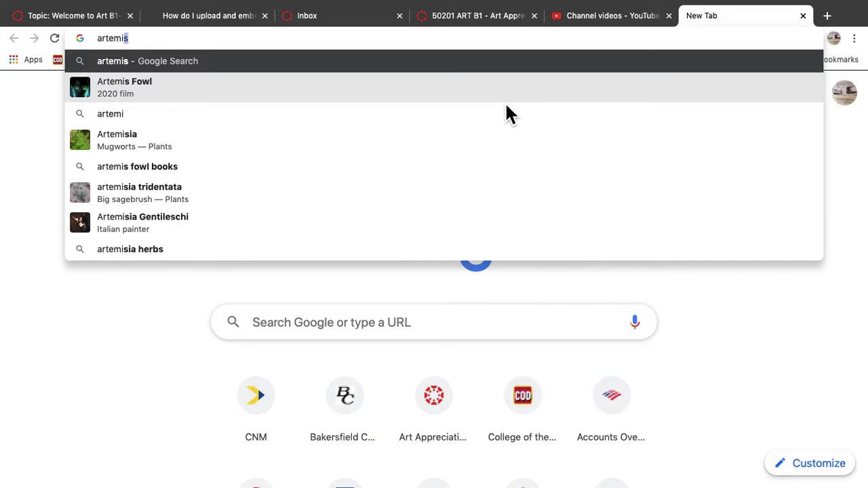
pyautogui.write('sia')
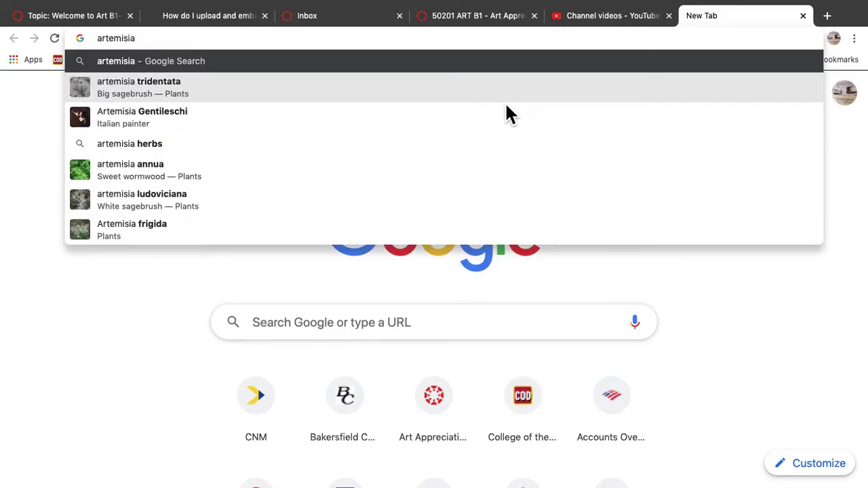
pyautogui.click(180, 122)
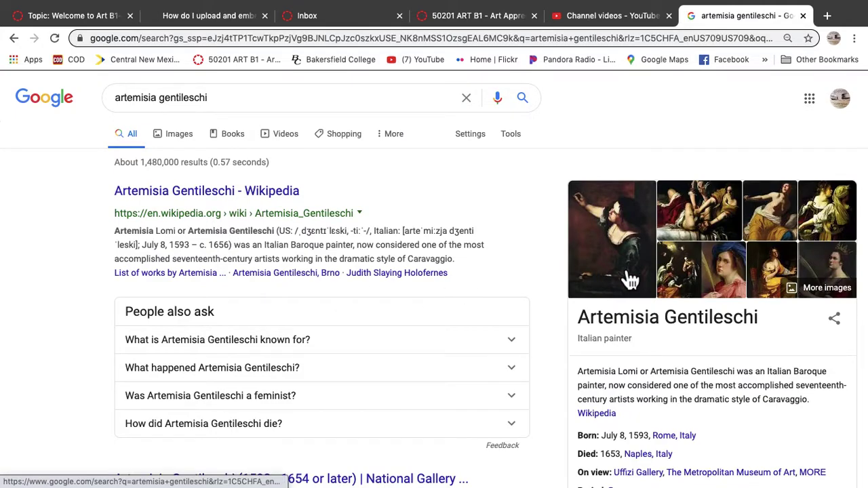
pyautogui.click(184, 144)
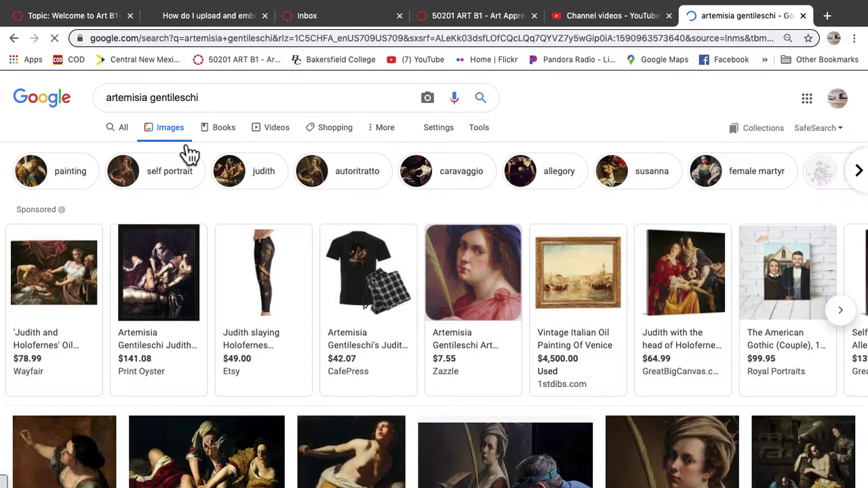
pyautogui.scroll(-5, 230, 439)
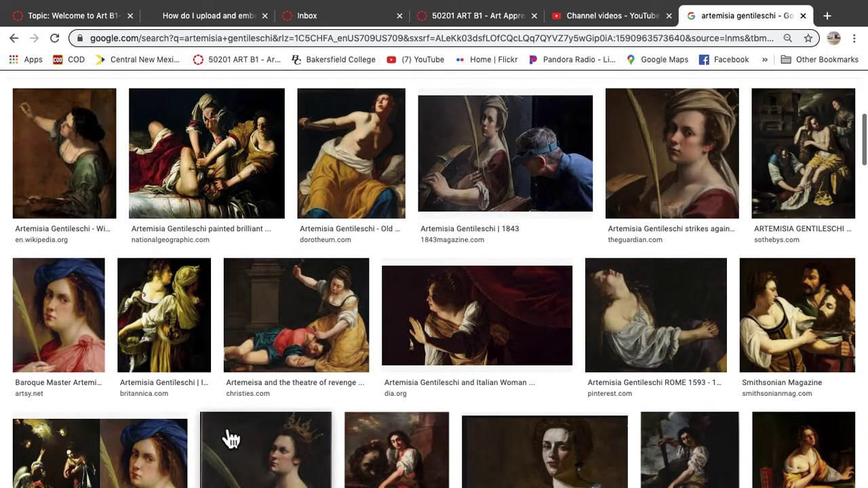
pyautogui.middleClick(212, 175)
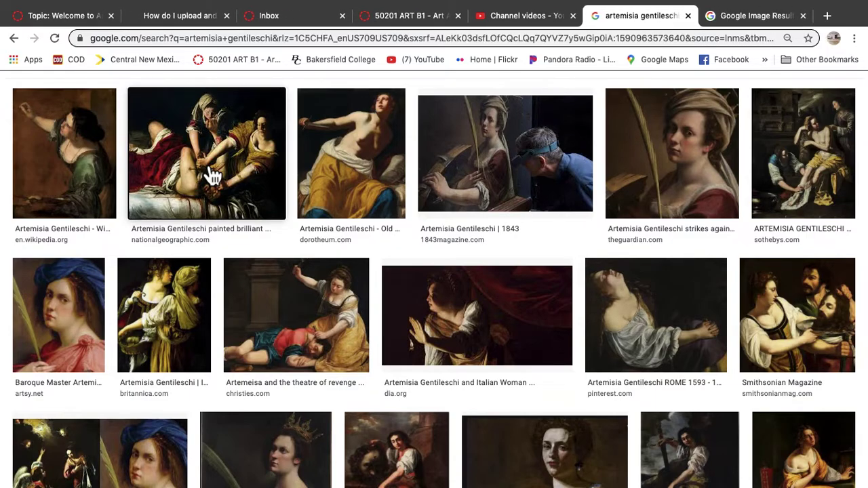
# Step: Save the Judith painting image to the Desktop as download.jpeg
pyautogui.rightClick(202, 160)
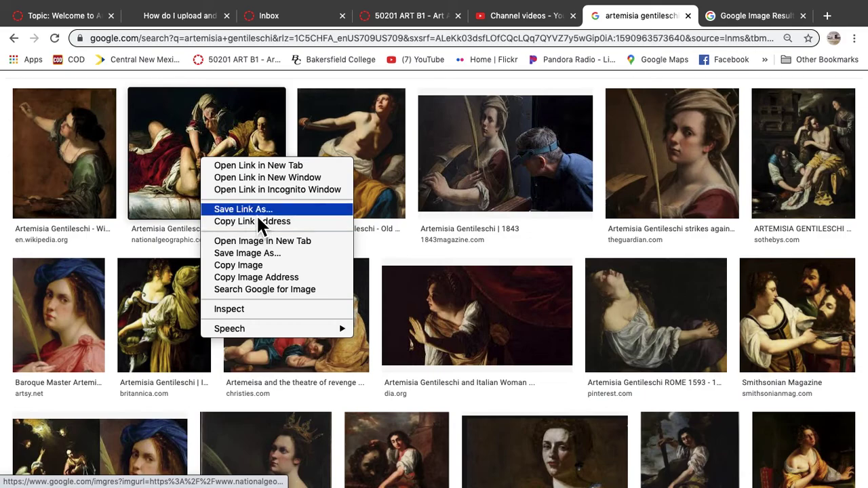
pyautogui.click(261, 251)
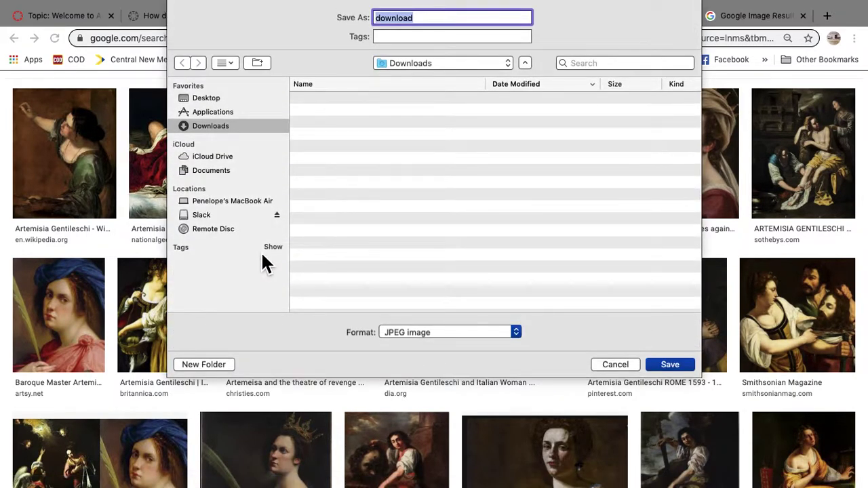
pyautogui.click(210, 99)
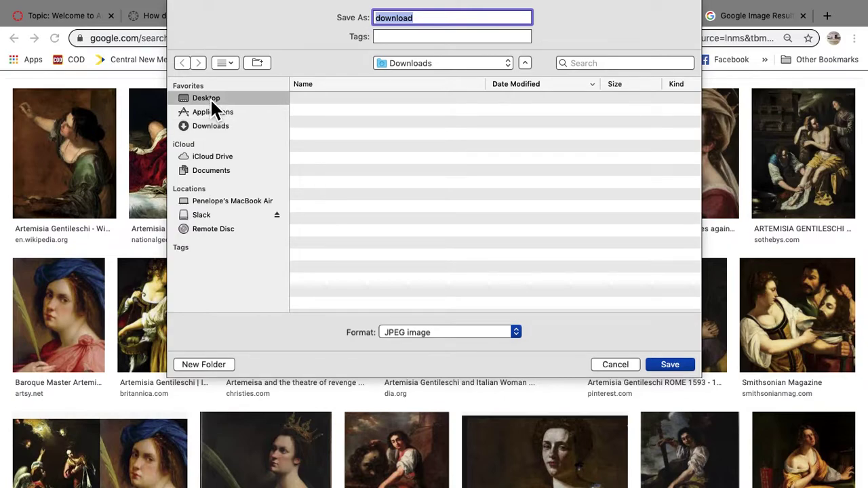
pyautogui.click(668, 365)
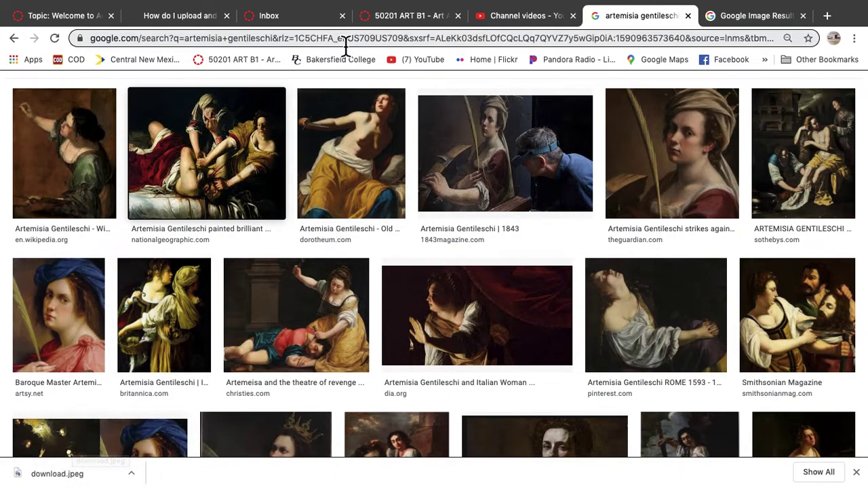
# Step: Back in the discussion reply, browse the image dialog's Canvas Course files
pyautogui.click(51, 18)
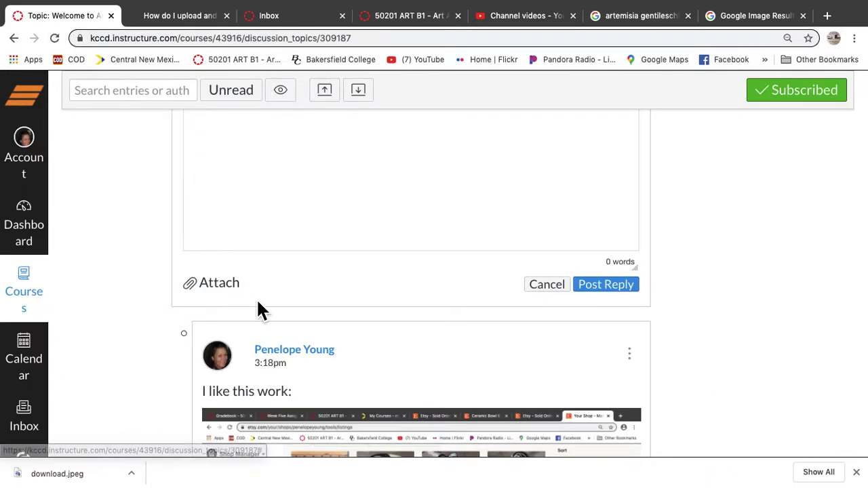
pyautogui.scroll(10, 256, 299)
pyautogui.scroll(-5, 263, 310)
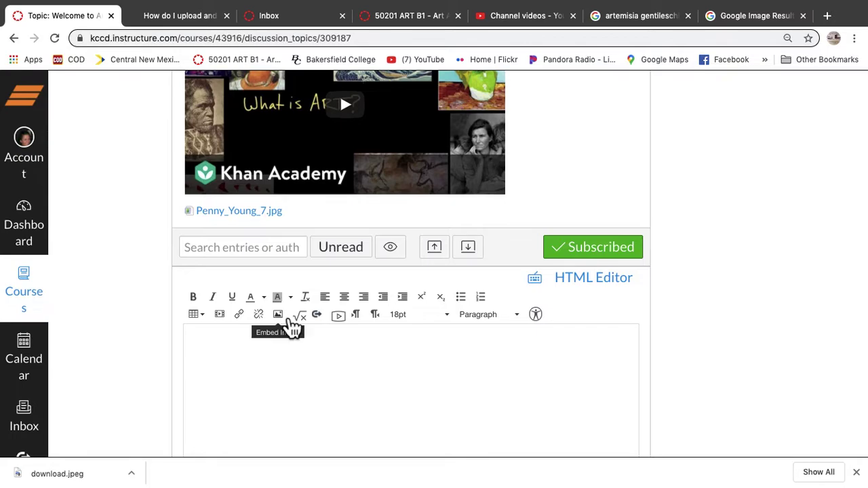
pyautogui.click(278, 314)
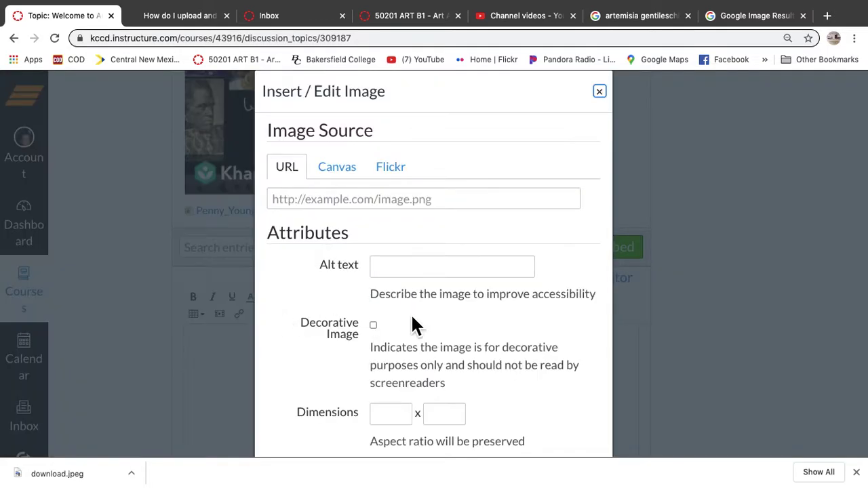
pyautogui.click(344, 177)
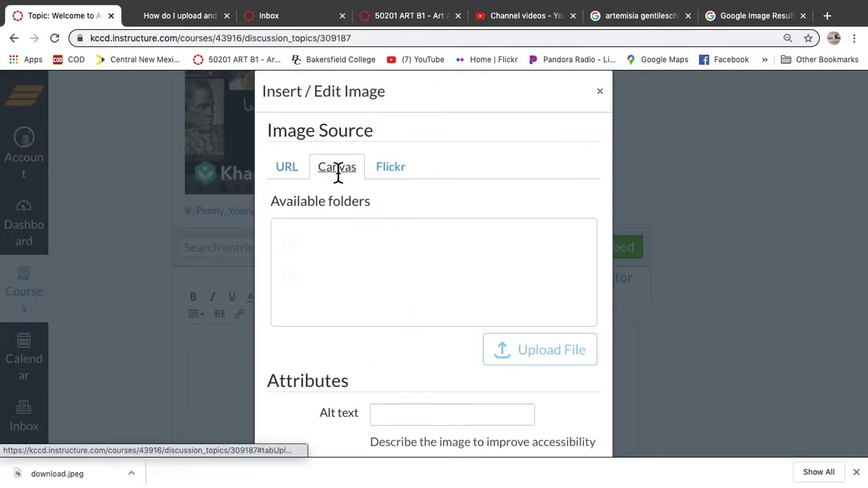
pyautogui.click(376, 252)
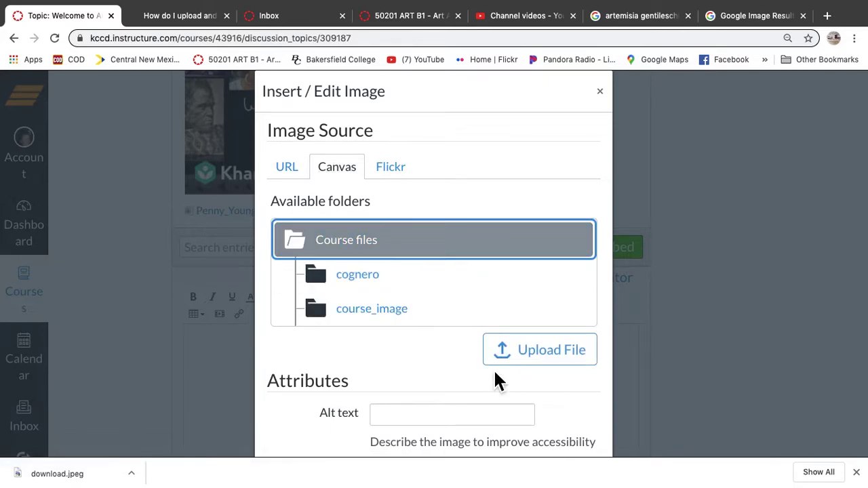
# Step: Upload download.jpeg and embed the Gentileschi painting in the reply
pyautogui.click(535, 366)
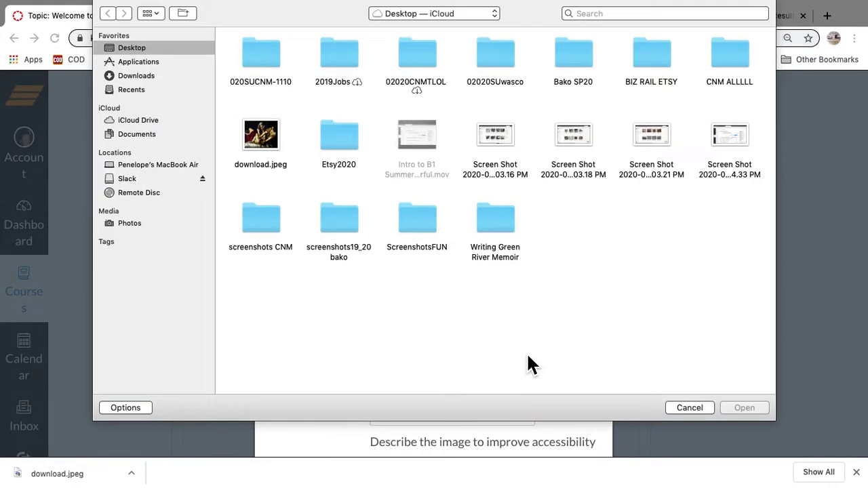
pyautogui.click(259, 144)
pyautogui.click(758, 411)
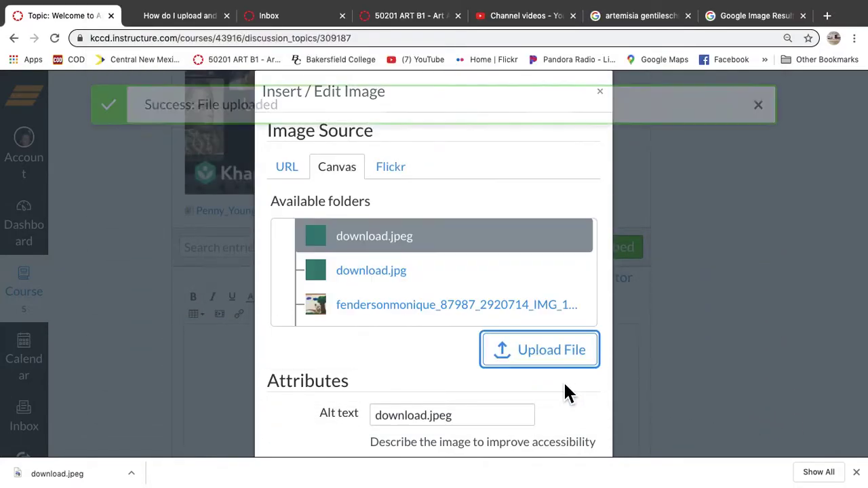
pyautogui.scroll(-2, 564, 384)
pyautogui.scroll(-3, 566, 387)
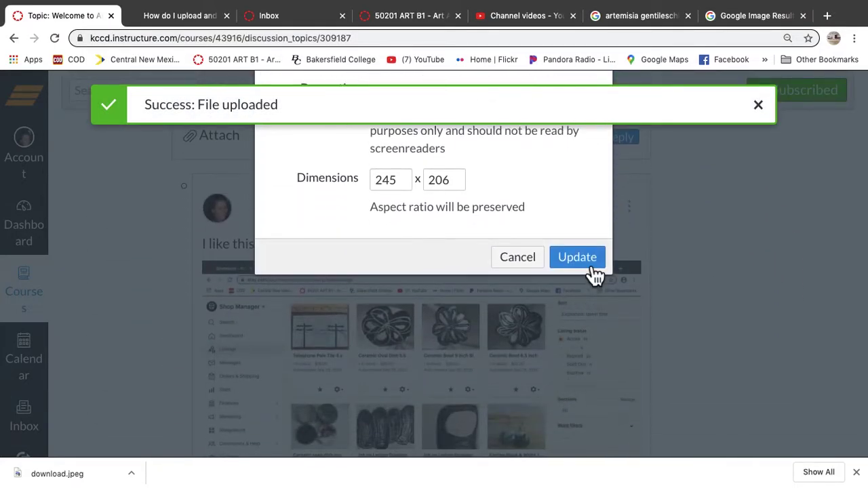
pyautogui.click(588, 268)
pyautogui.scroll(3, 587, 269)
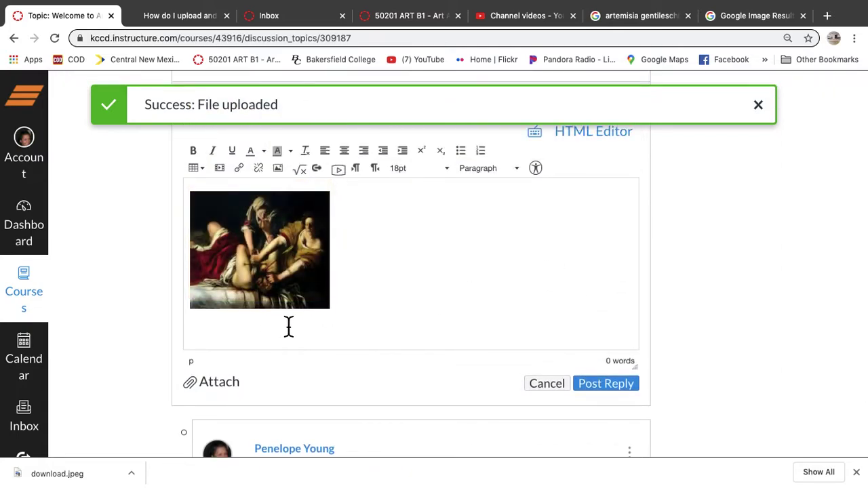
pyautogui.click(422, 20)
# Step: Download Ch. 1 part1 of 2.pptx from the course Modules and open it in PowerPoint
pyautogui.scroll(-20, 384, 303)
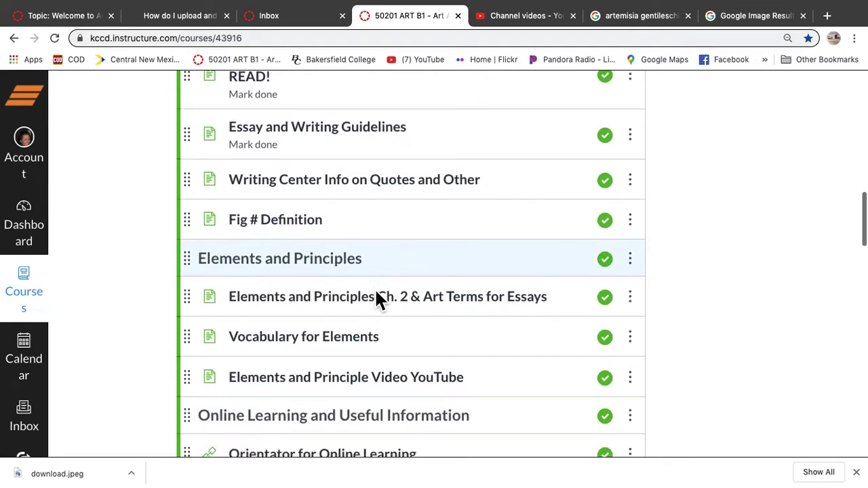
pyautogui.scroll(-5, 384, 303)
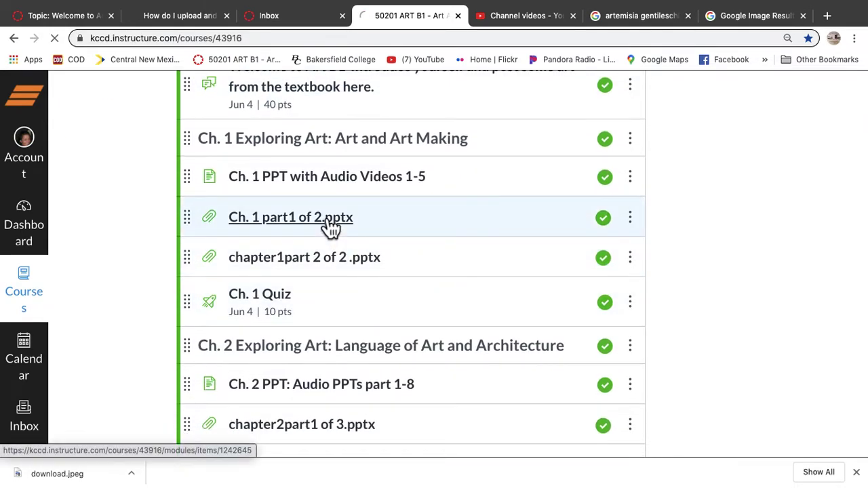
pyautogui.click(327, 218)
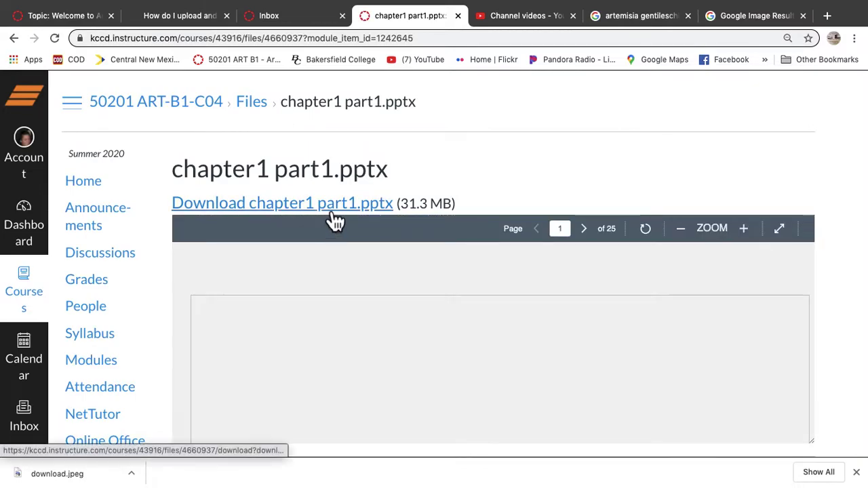
pyautogui.click(334, 221)
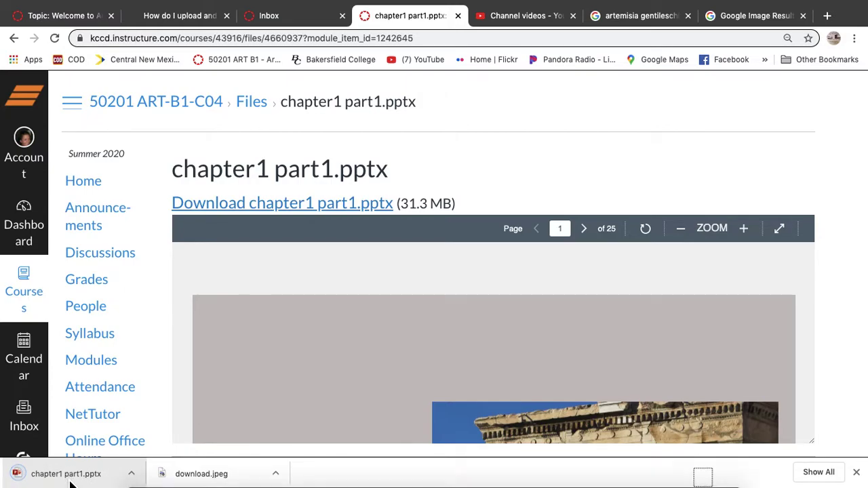
pyautogui.click(71, 478)
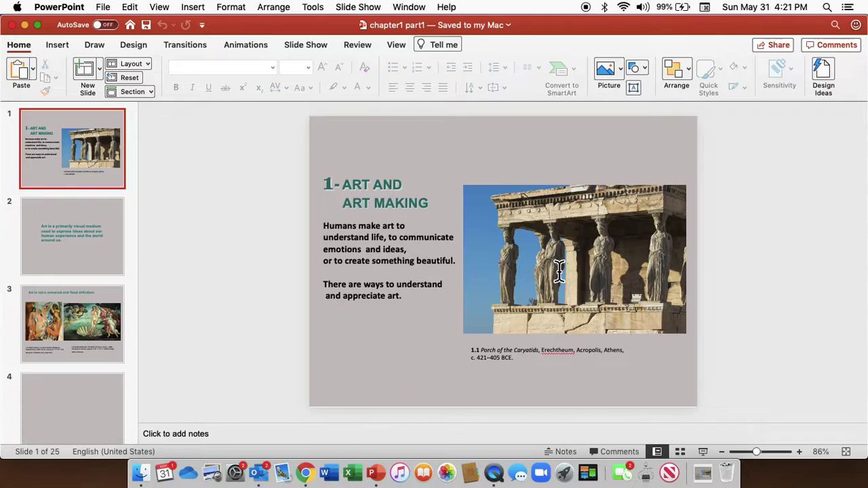
# Step: Save slide 1's Porch of the Caryatids photo to the Desktop as Picture1.png
pyautogui.click(562, 272)
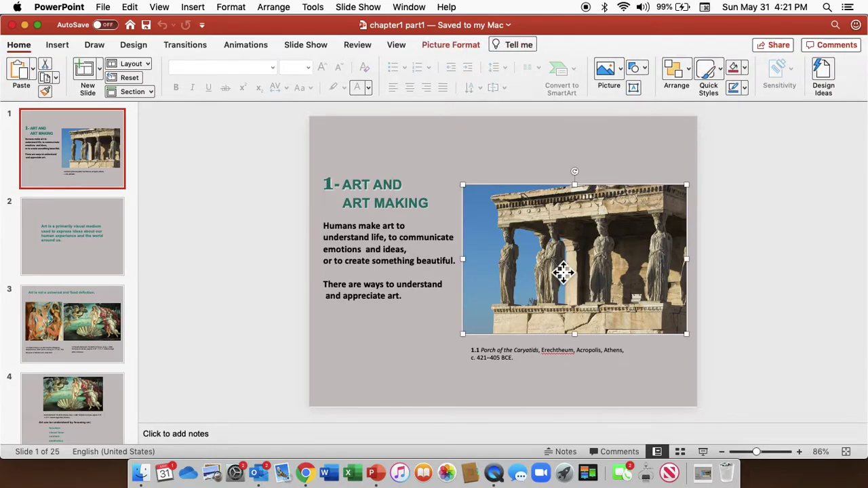
pyautogui.rightClick(562, 272)
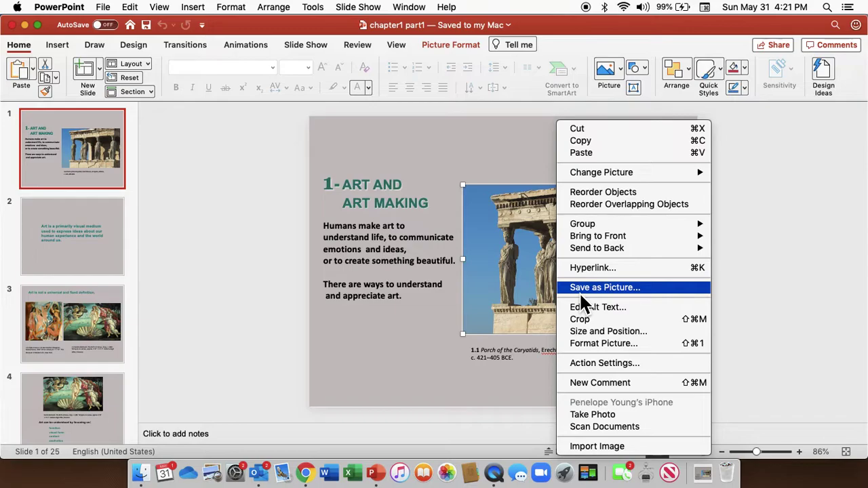
pyautogui.click(579, 292)
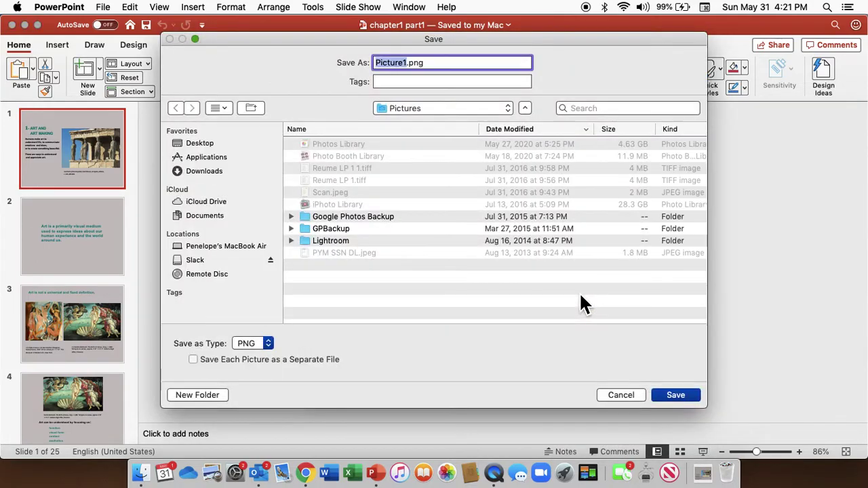
pyautogui.click(206, 146)
pyautogui.click(681, 397)
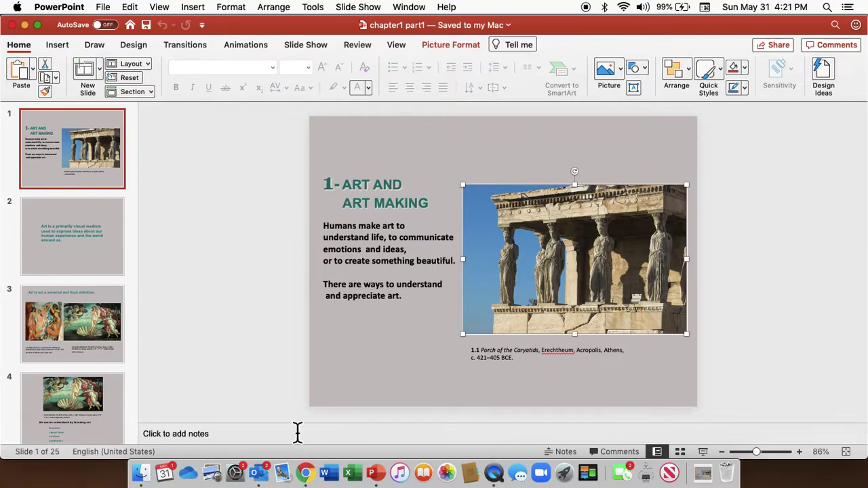
pyautogui.click(305, 473)
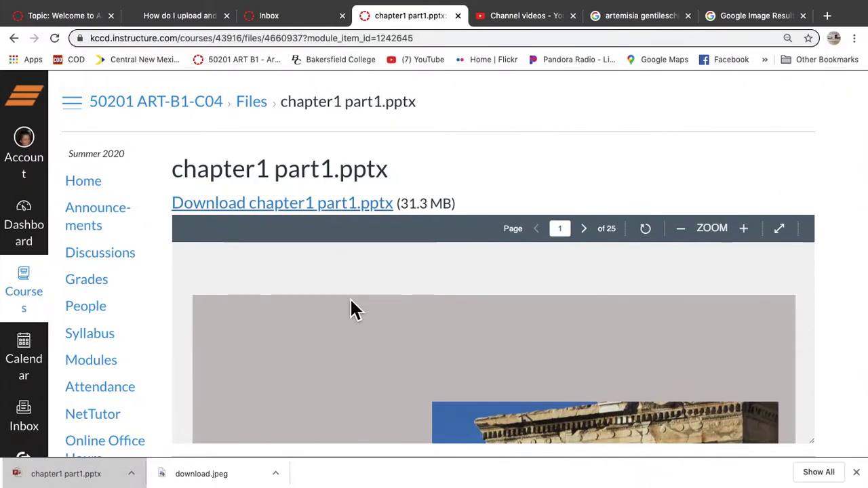
# Step: Upload Picture1.png to Course files from the reply's image dialog
pyautogui.click(70, 18)
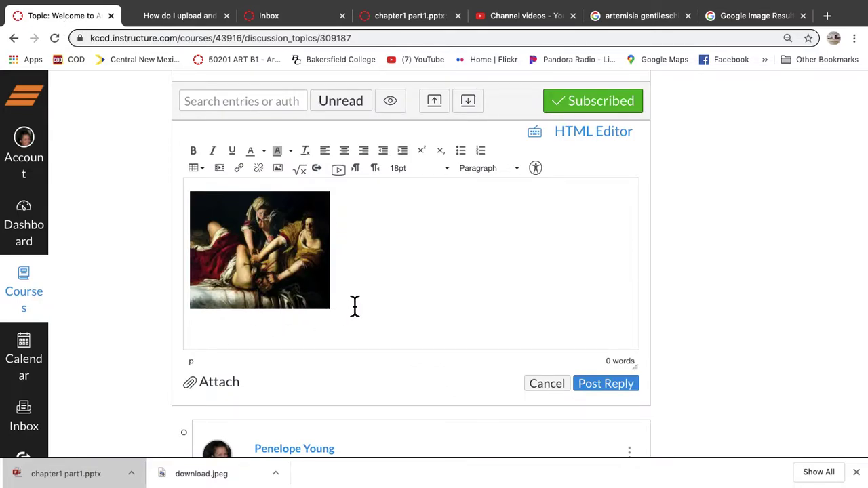
pyautogui.click(277, 168)
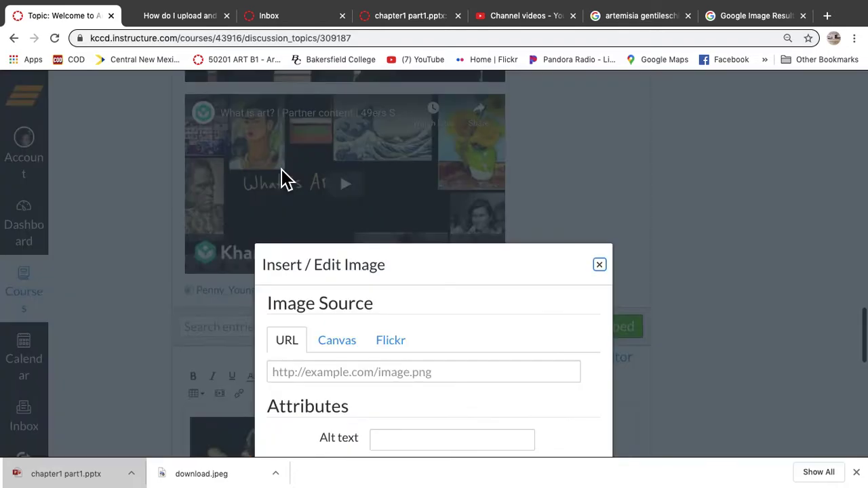
pyautogui.click(348, 343)
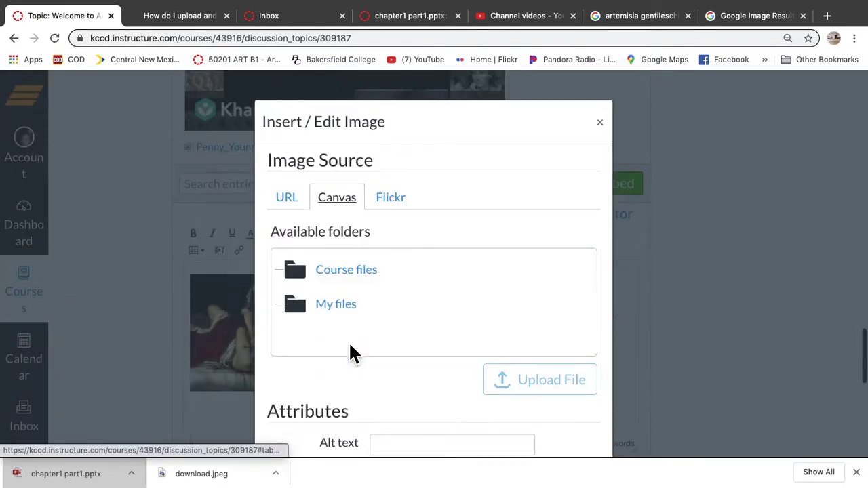
pyautogui.click(346, 252)
pyautogui.click(539, 363)
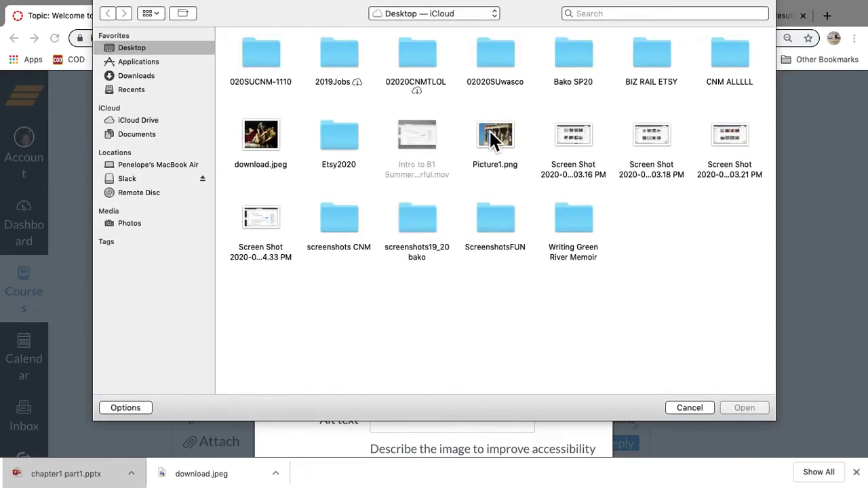
pyautogui.click(490, 132)
pyautogui.click(761, 412)
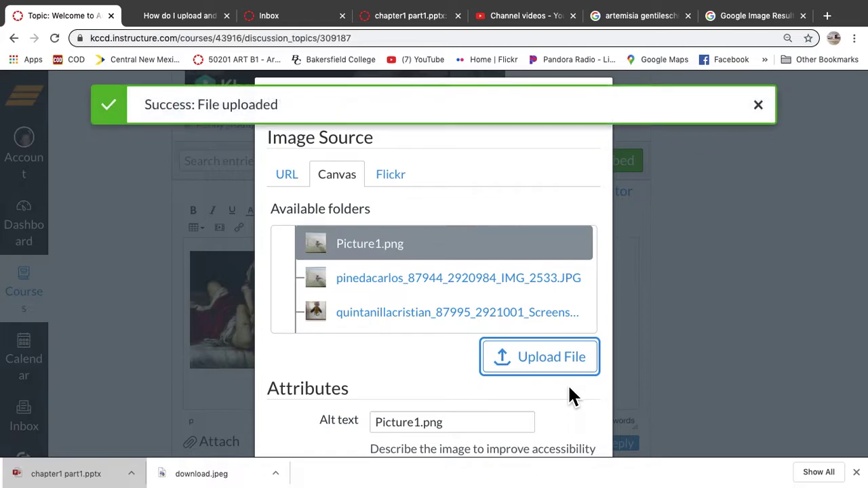
# Step: Embed the Caryatids picture below the painting and post the reply
pyautogui.scroll(-8, 568, 384)
pyautogui.click(591, 356)
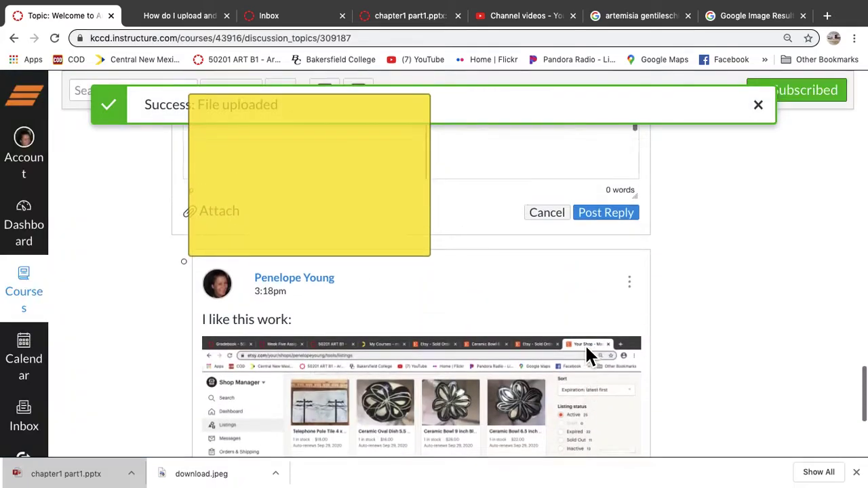
pyautogui.scroll(3, 585, 344)
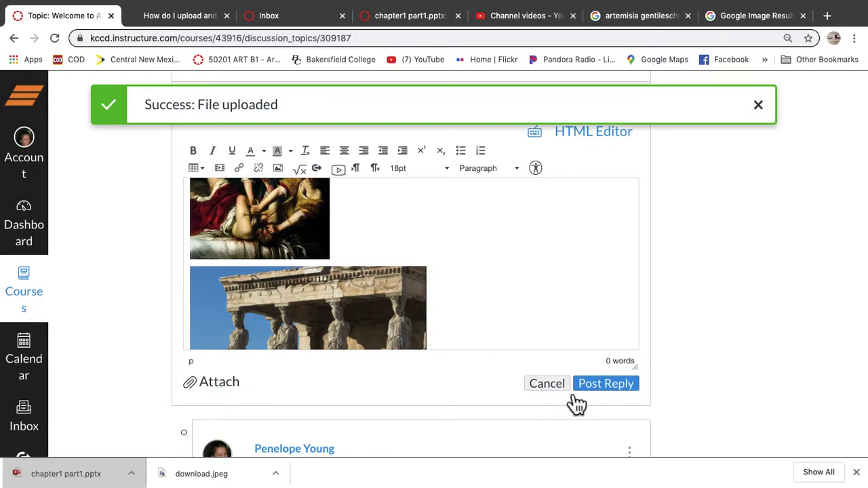
pyautogui.click(601, 386)
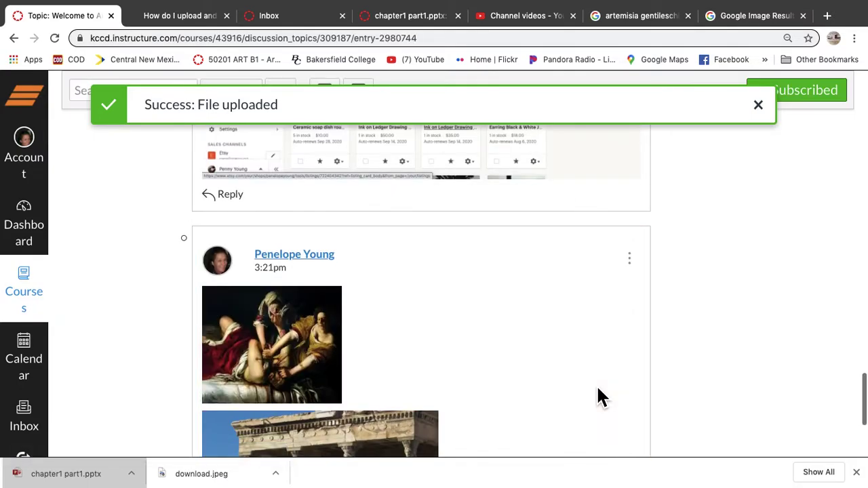